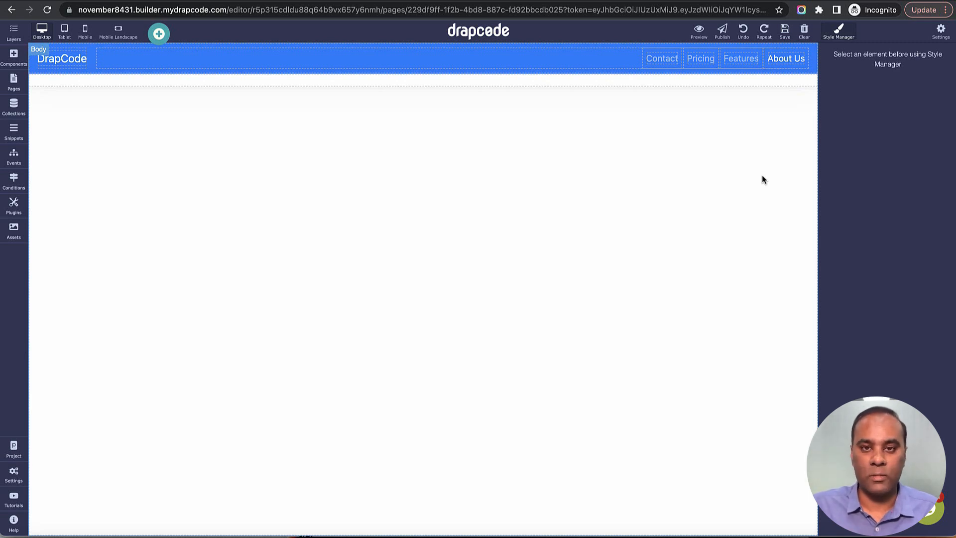
Delete the empty element directly beneath the navbar
click(720, 83)
click(795, 69)
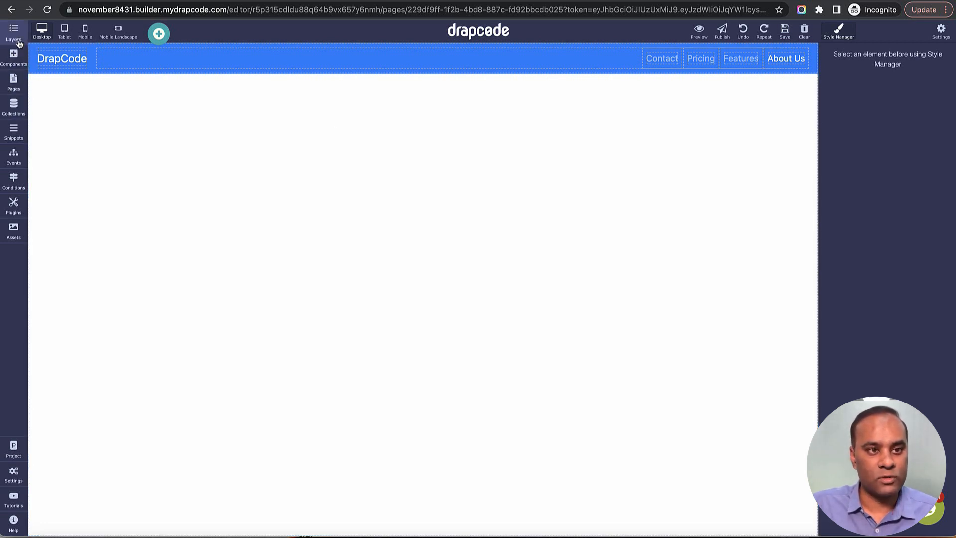
Add a Container to the page below the navbar and set its width to Fluid (100% width of parent element)
click(14, 56)
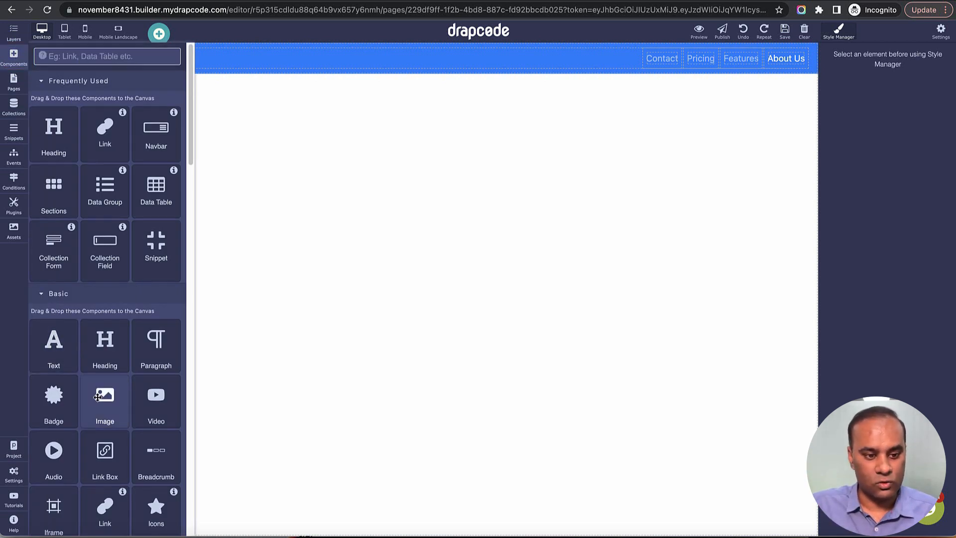
scroll(77, 415, down, 5)
scroll(78, 414, down, 2)
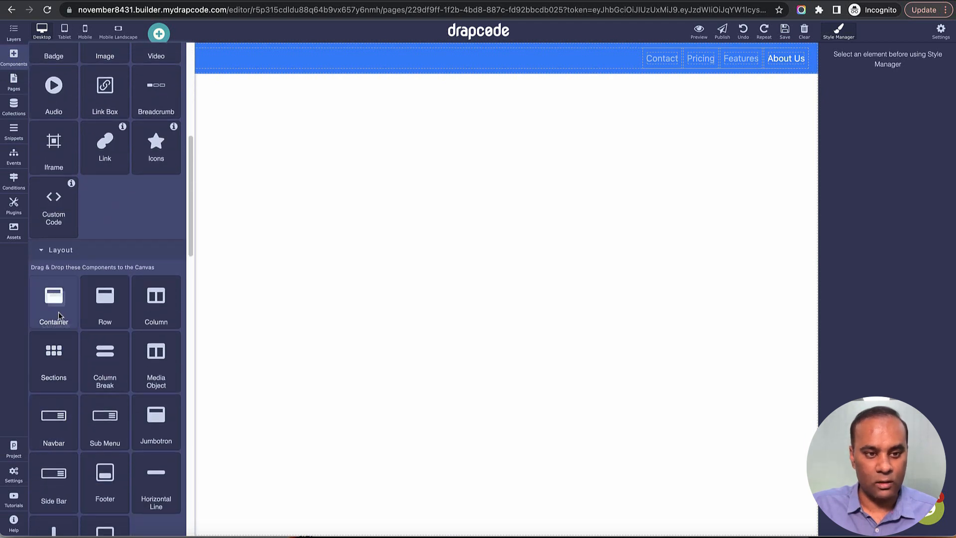
drag(58, 311, 308, 309)
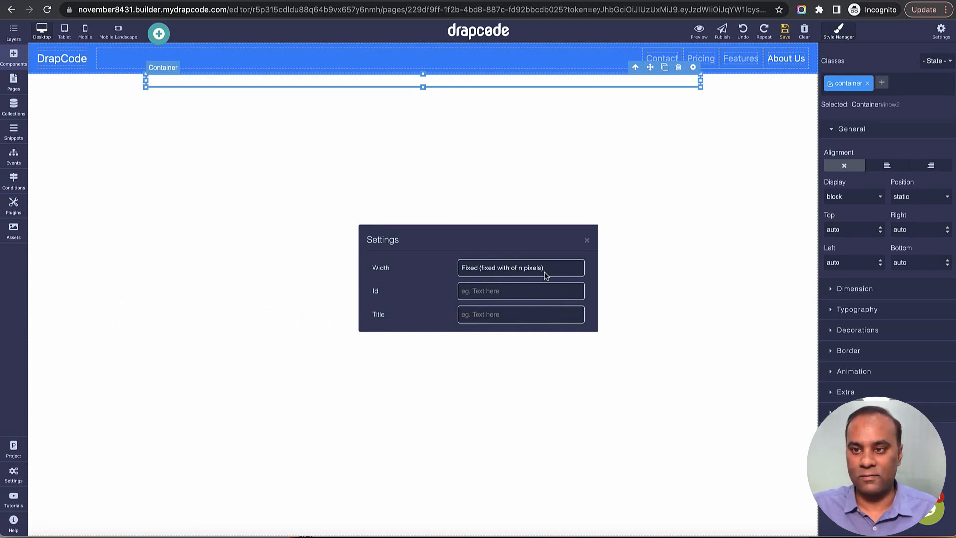
click(528, 267)
click(527, 279)
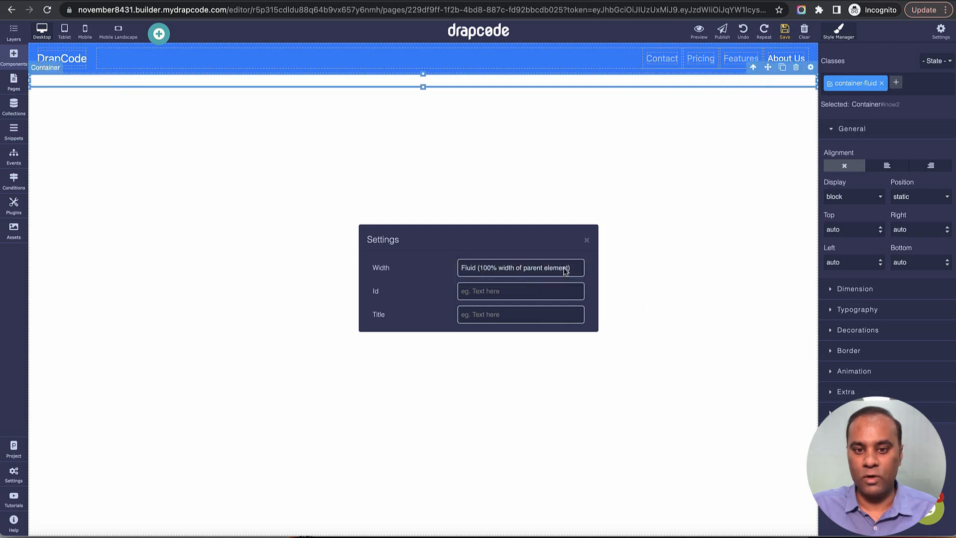
click(587, 240)
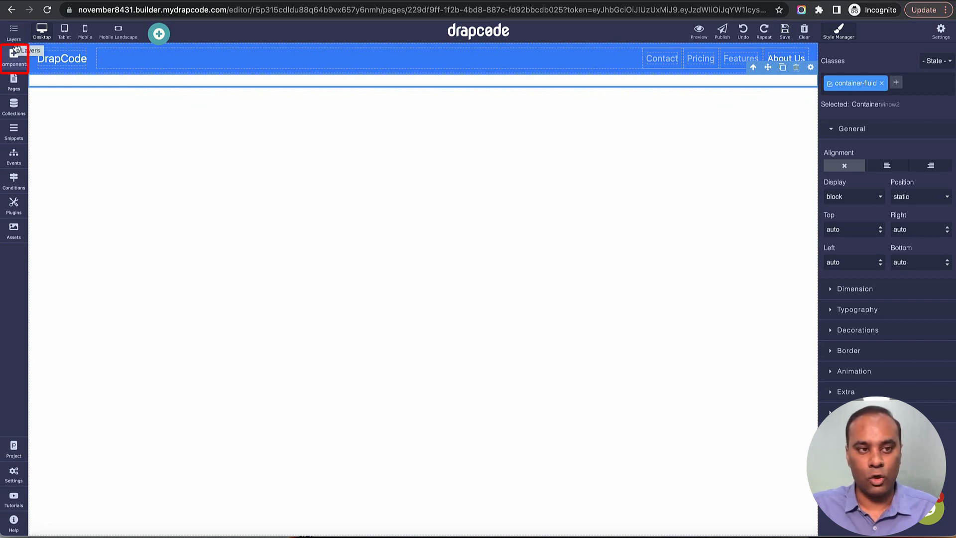
Add a Row inside the fluid container and save the page
click(14, 56)
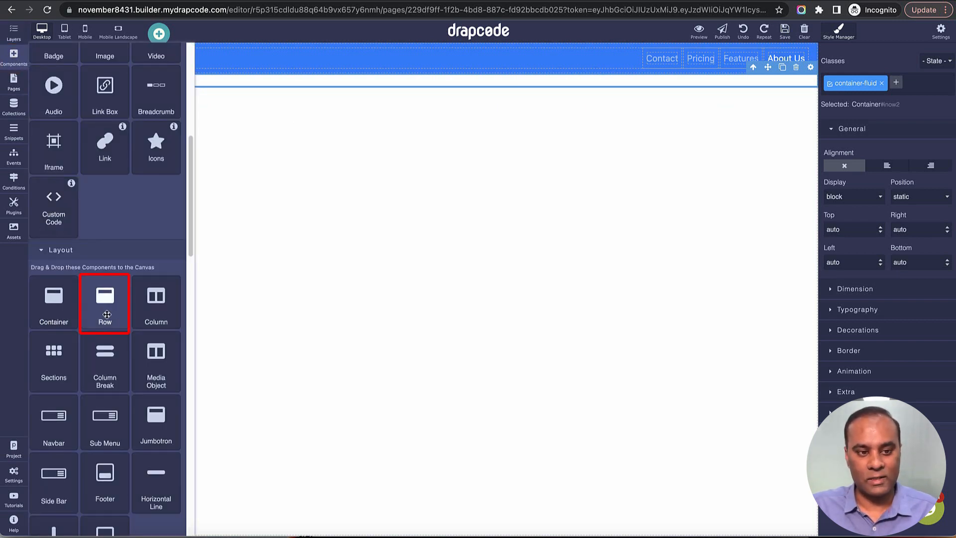
drag(104, 313, 345, 82)
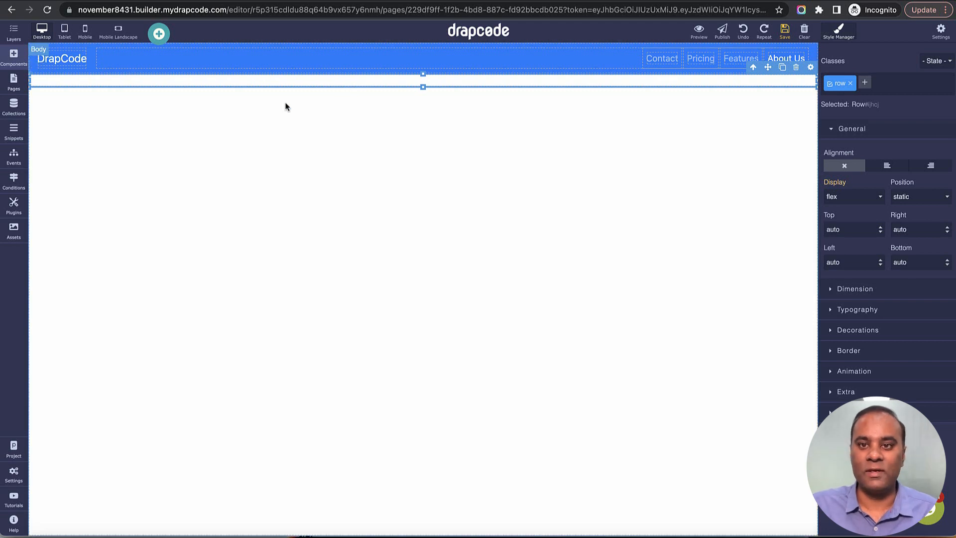
click(785, 31)
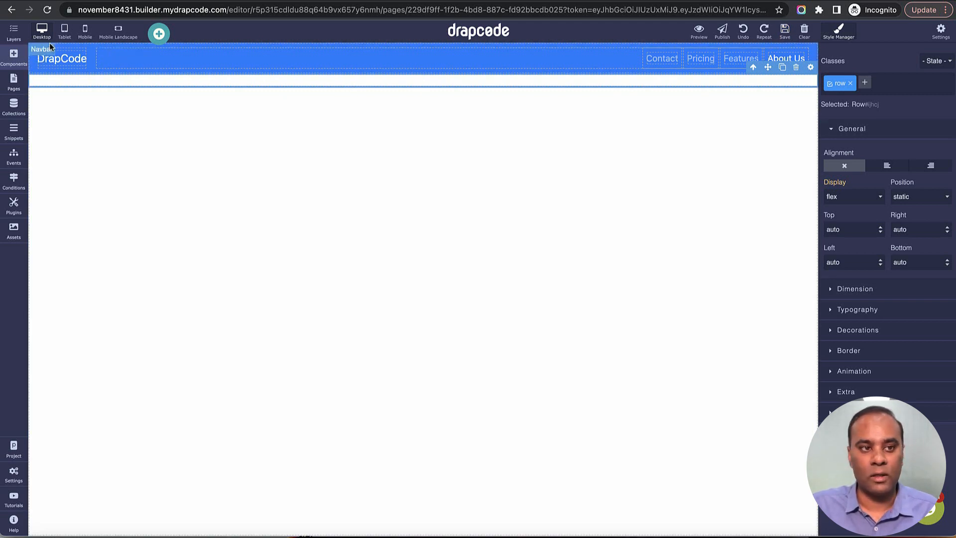
Add a Column inside the row
click(14, 58)
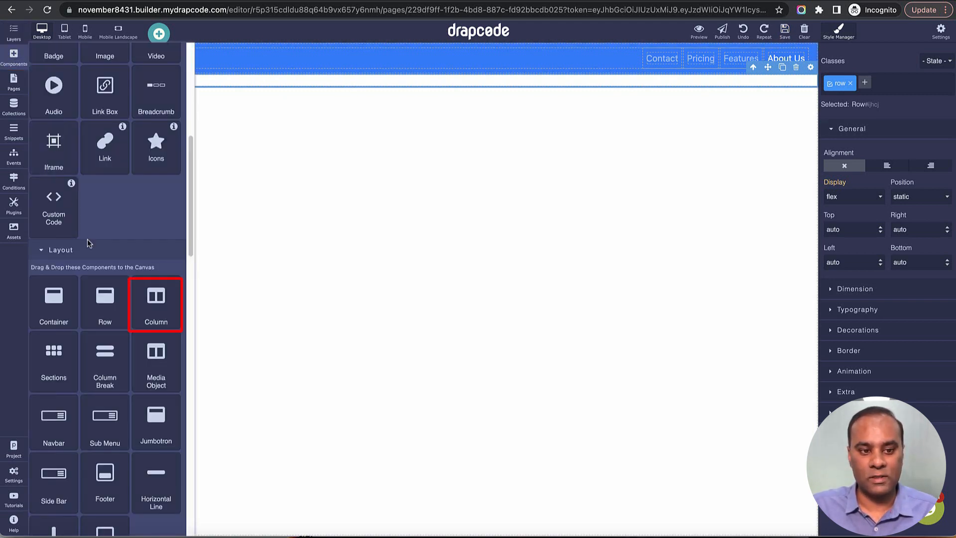
drag(155, 302, 371, 83)
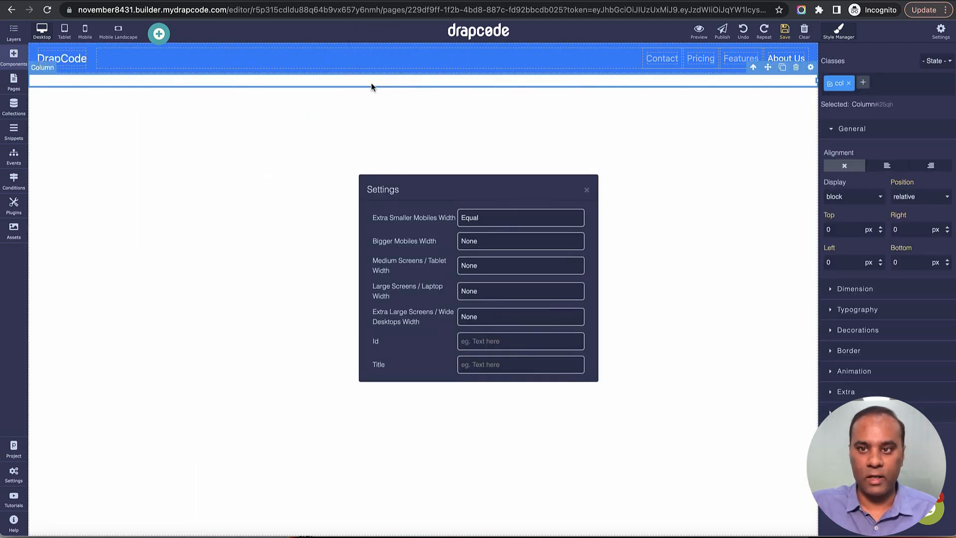
Set the column's Extra Smaller Mobiles Width to 6/12
click(495, 220)
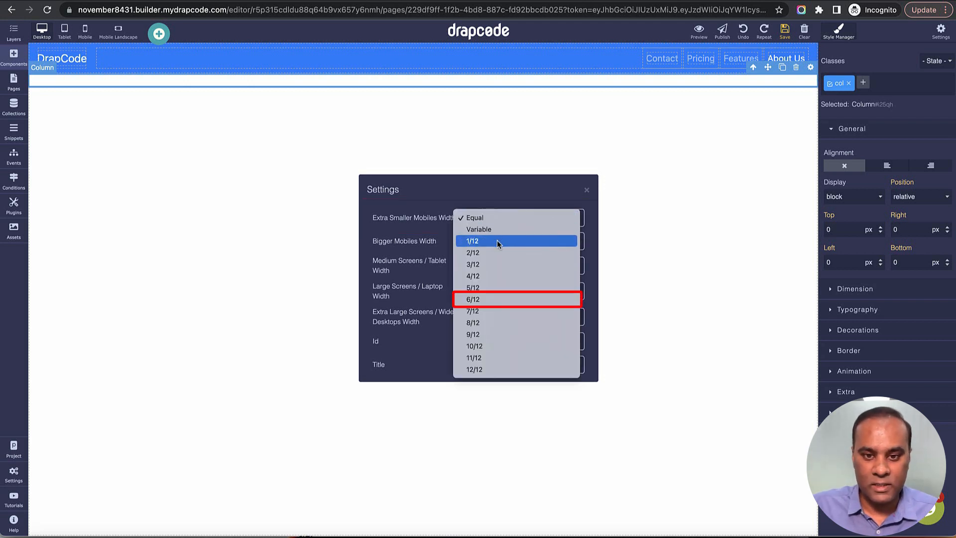
click(497, 300)
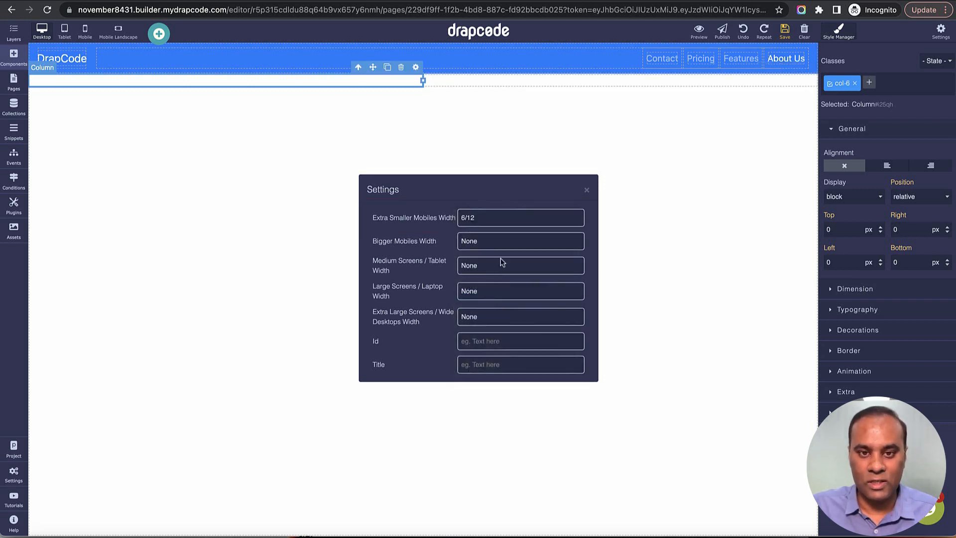
click(514, 241)
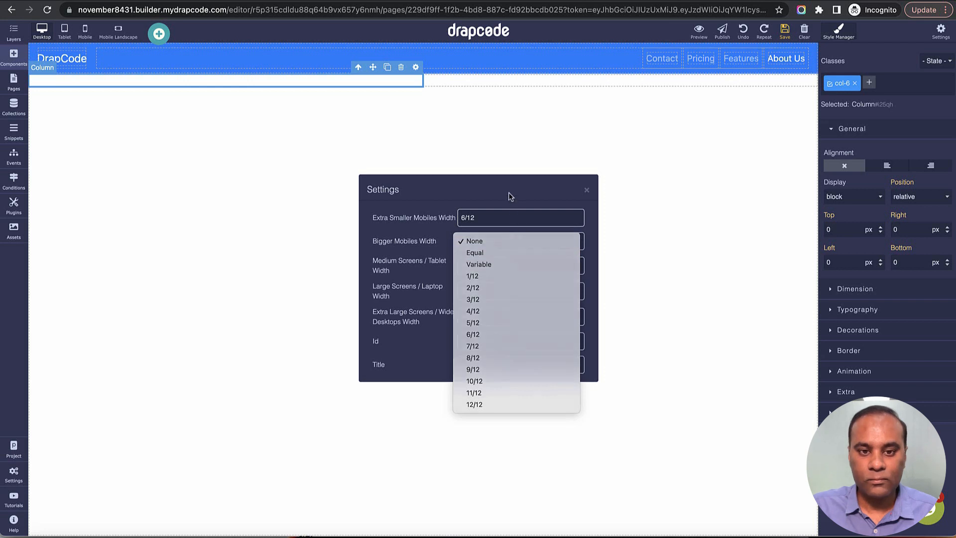
click(509, 196)
drag(379, 219, 493, 263)
click(497, 242)
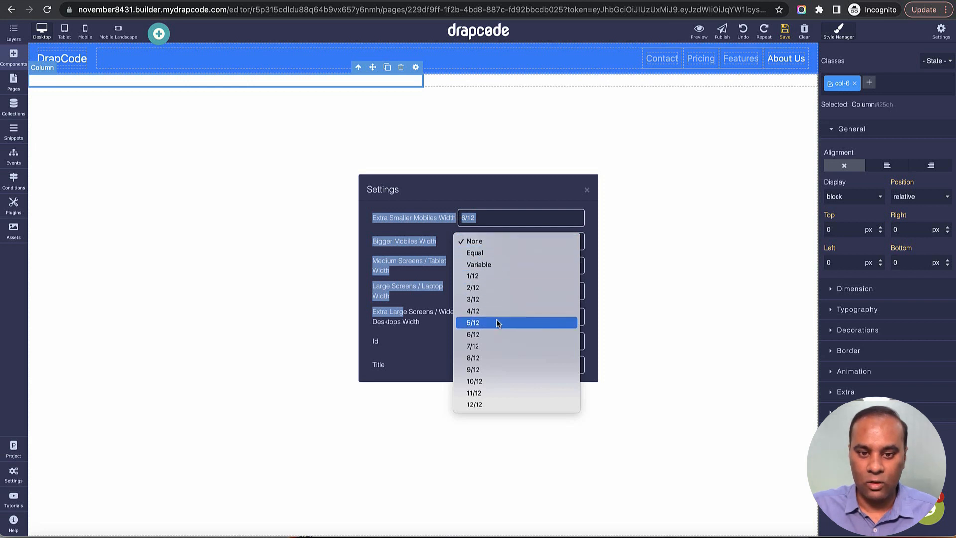
click(498, 242)
Set the column's Extra Smaller Mobiles Width and Bigger Mobiles Width to 12/12
click(496, 218)
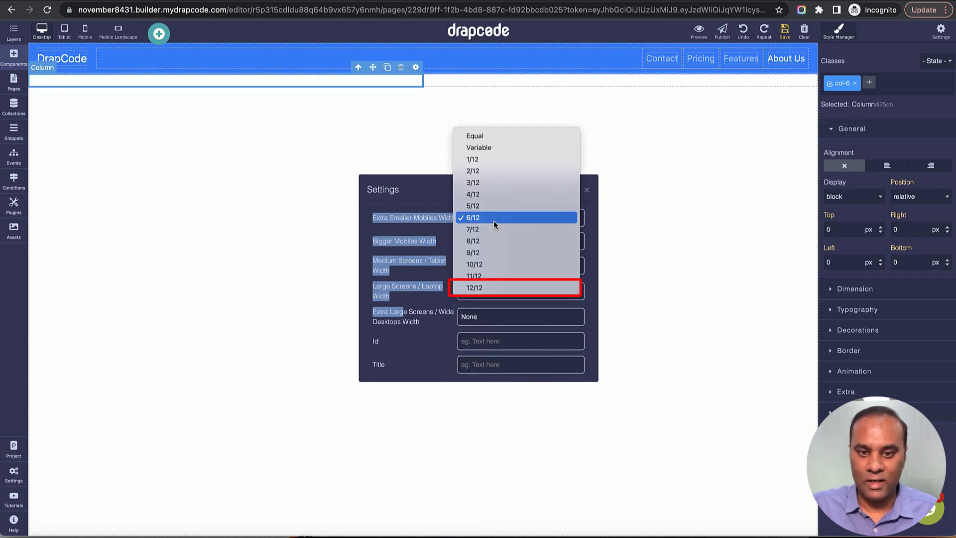
click(492, 288)
click(491, 241)
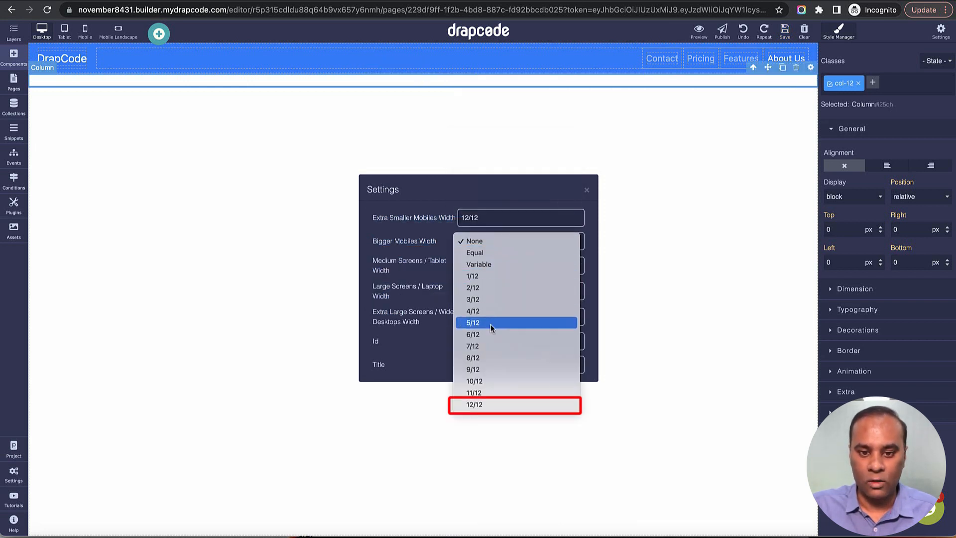
click(492, 405)
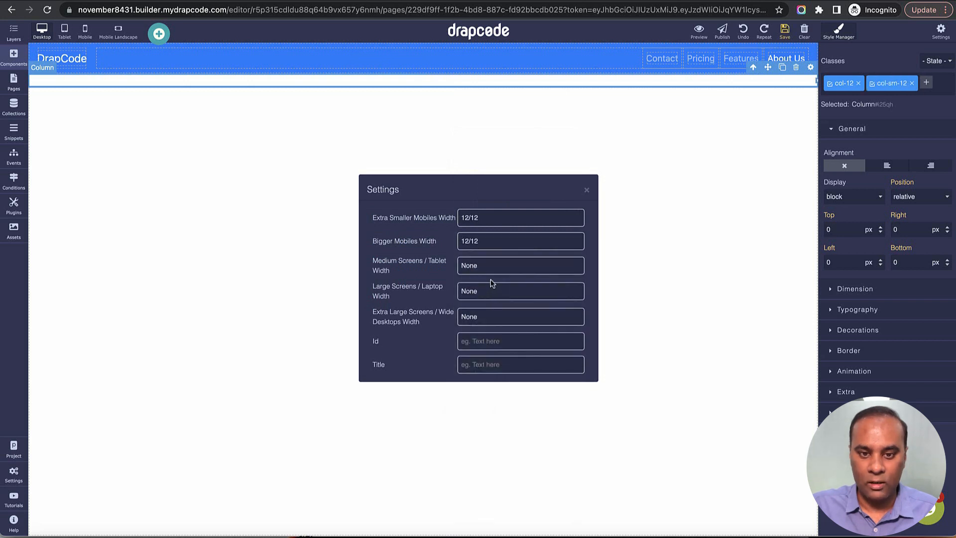
Set the column's Medium, Large and Extra Large Screens widths to 6/12 and close its settings
click(491, 266)
click(489, 359)
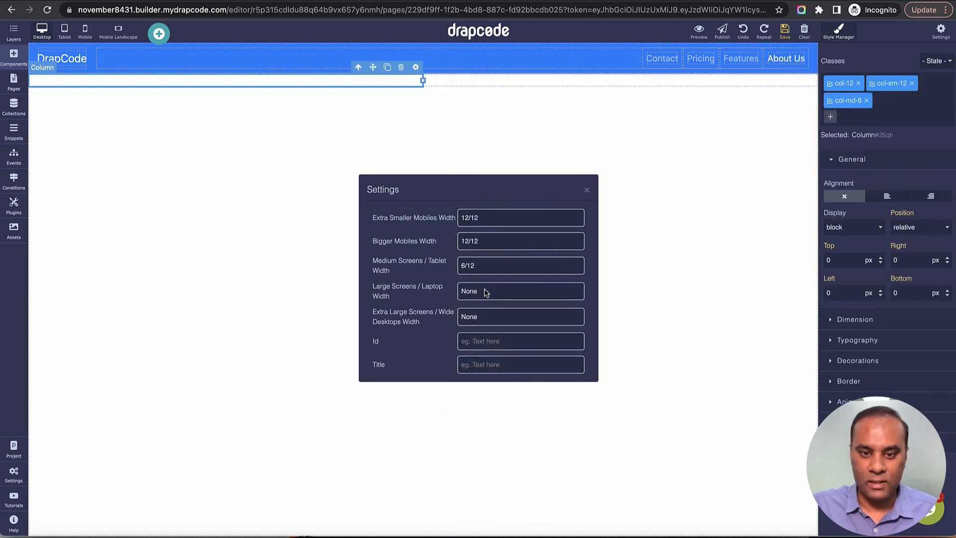
click(488, 292)
click(483, 385)
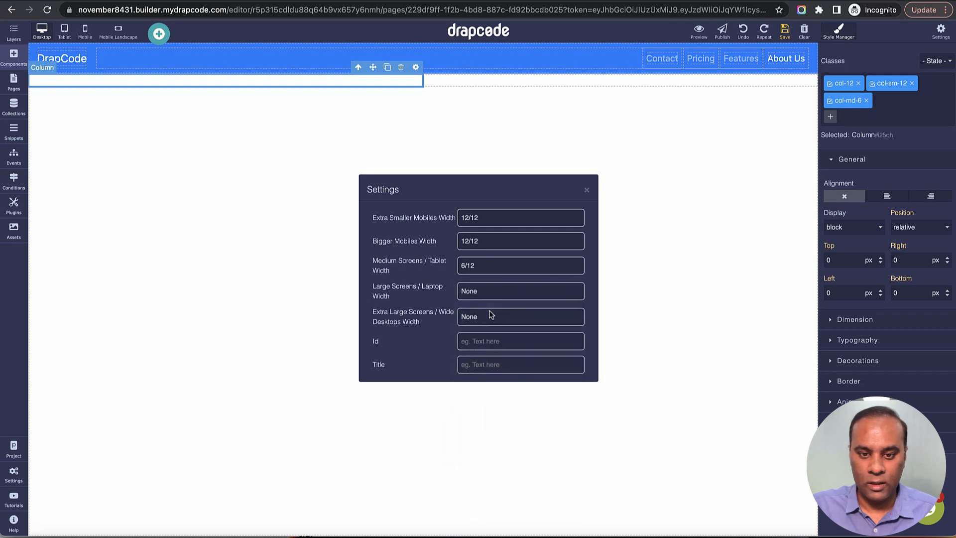
click(489, 318)
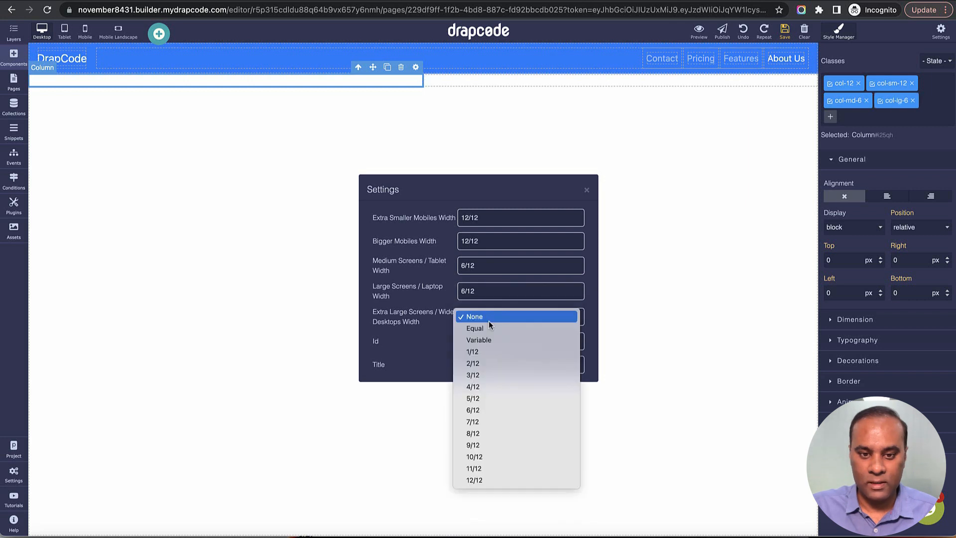
click(485, 410)
click(589, 193)
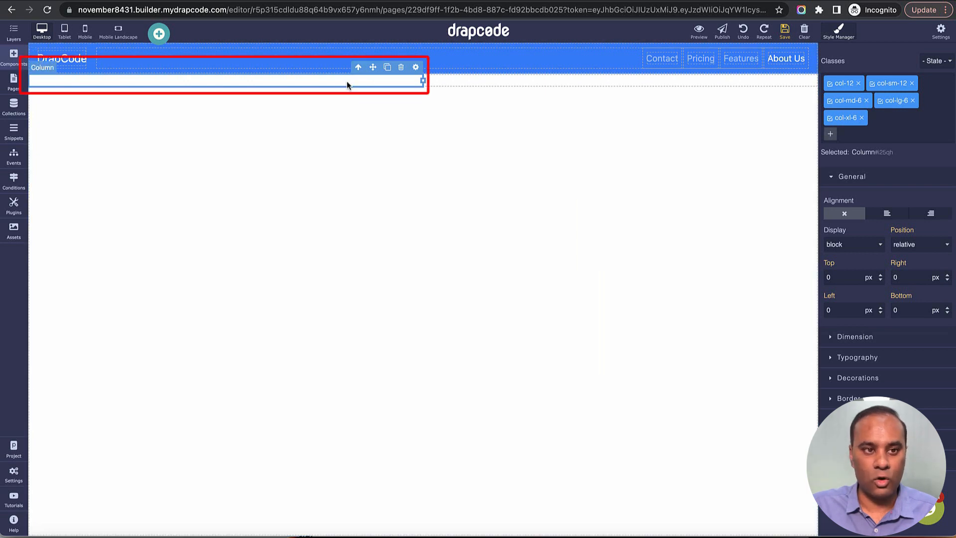
Save the page and duplicate the column to make a second one in the same row
click(785, 31)
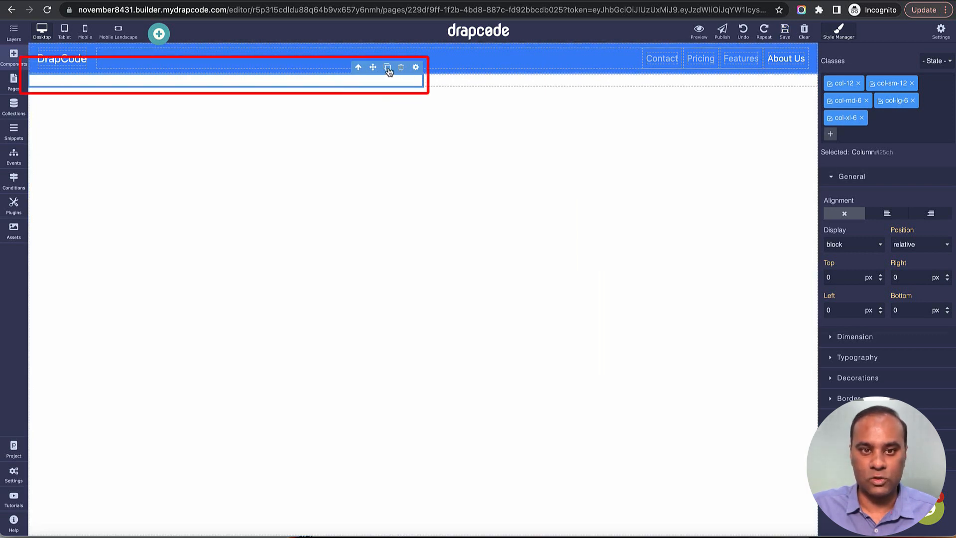
click(481, 84)
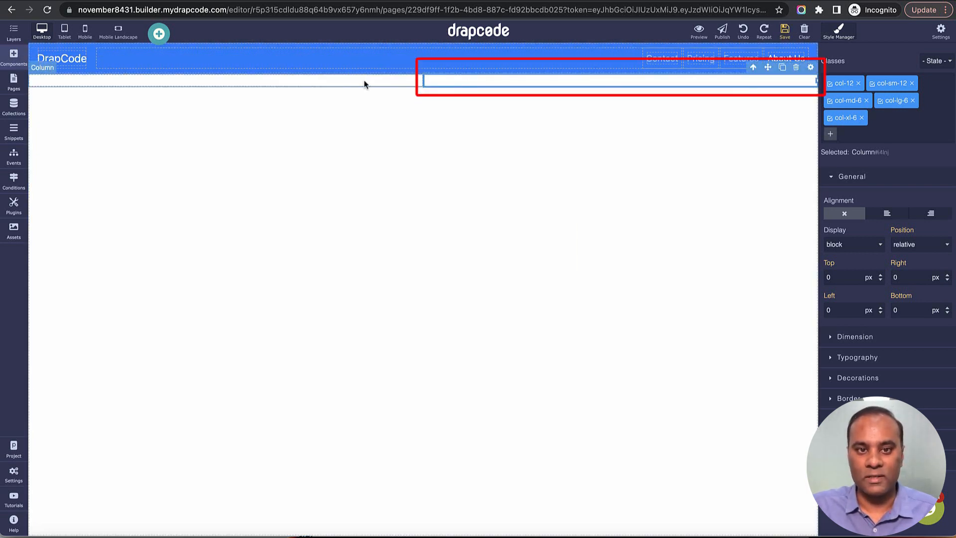
Review the container, row and columns in the page's layer structure and delete the Cards element
click(13, 32)
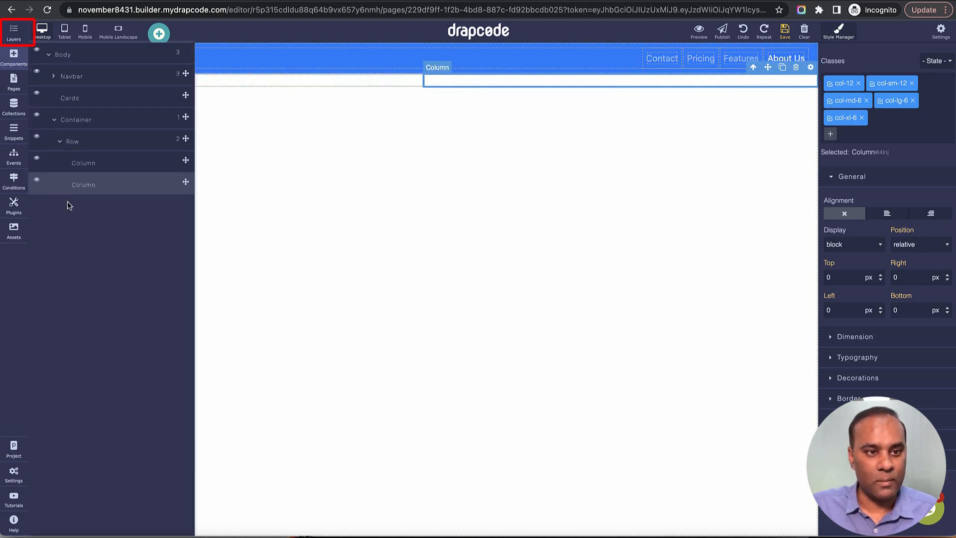
click(78, 124)
click(60, 142)
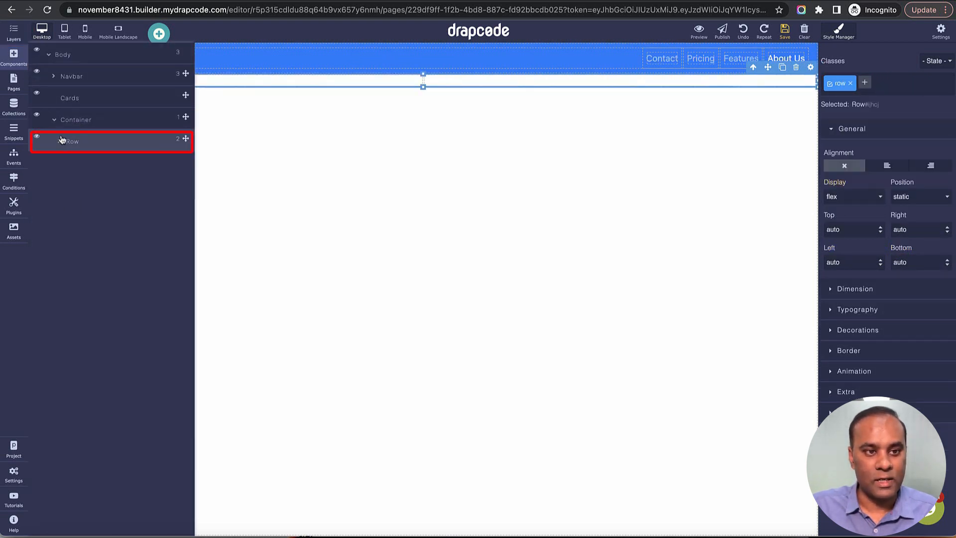
click(58, 143)
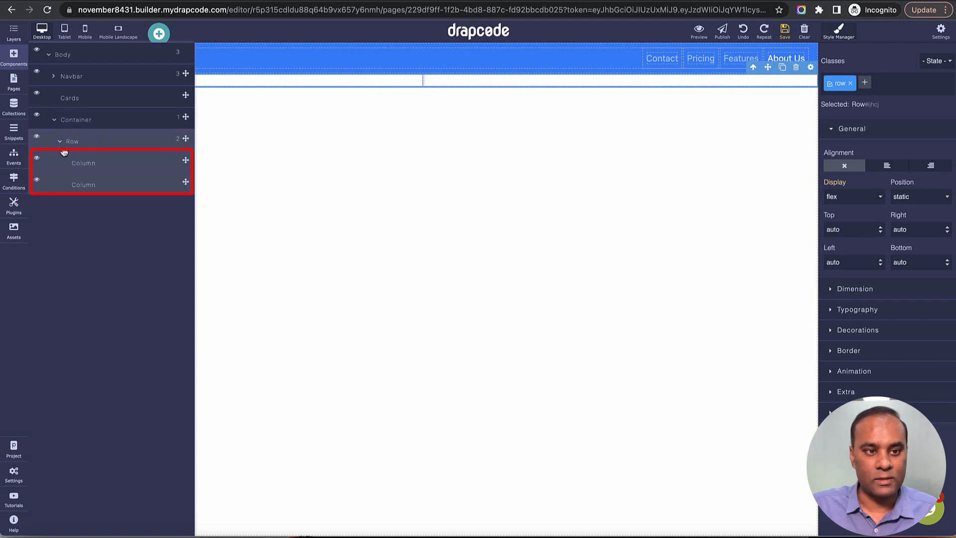
click(83, 99)
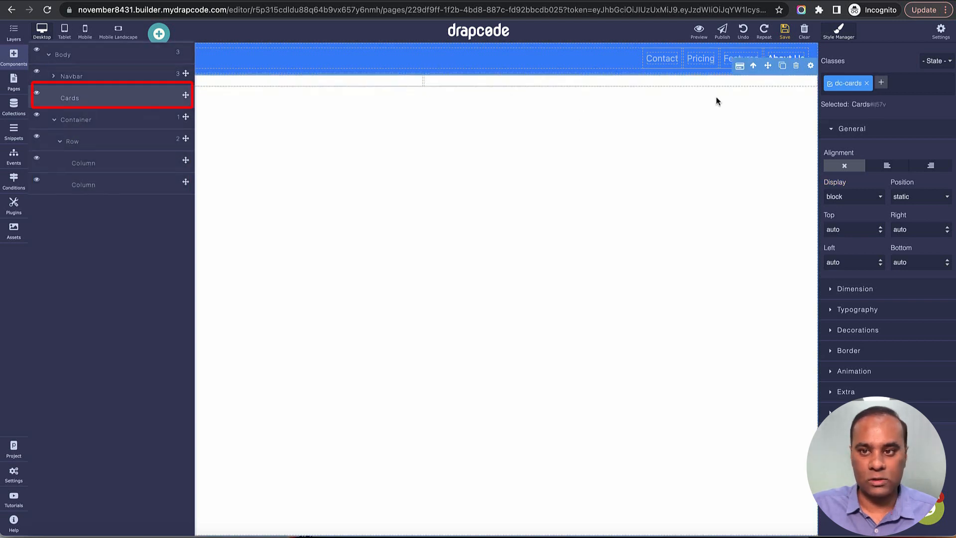
click(796, 68)
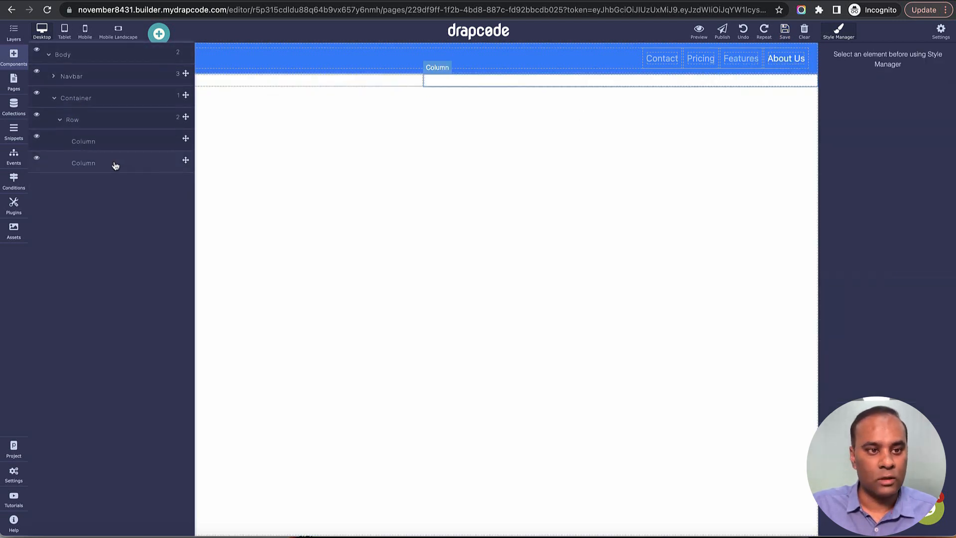
Give the first column in the row a red background color, #f65d5d
click(103, 143)
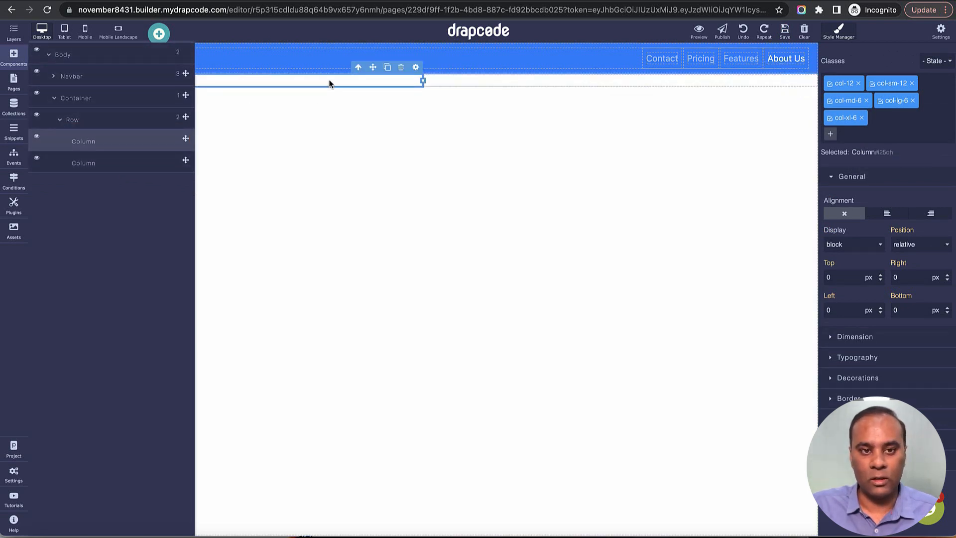
click(15, 44)
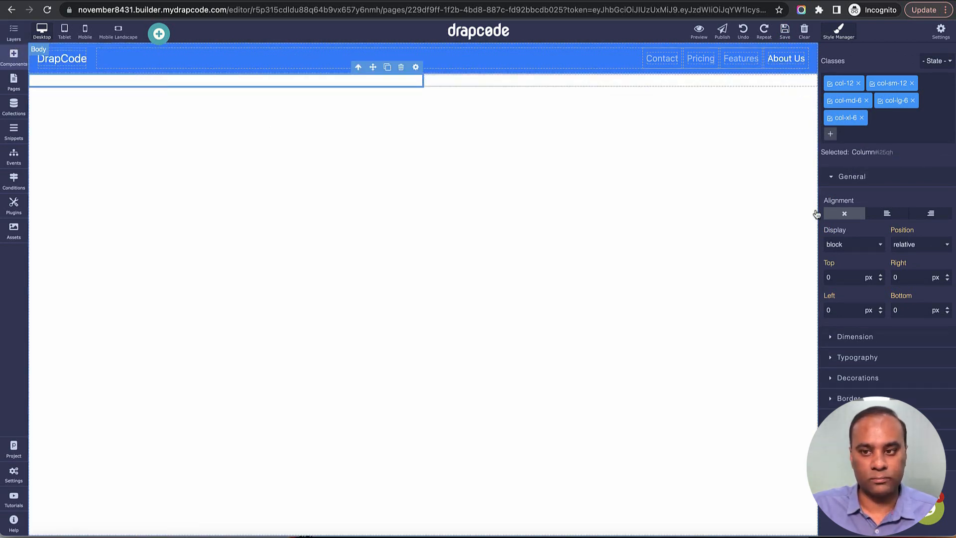
click(862, 341)
scroll(863, 343, down, 4)
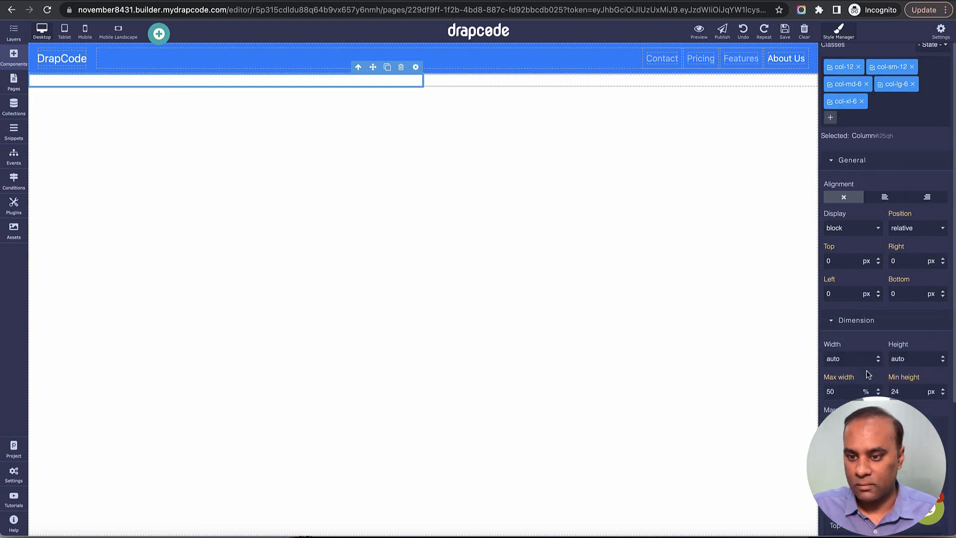
click(865, 421)
scroll(867, 416, down, 5)
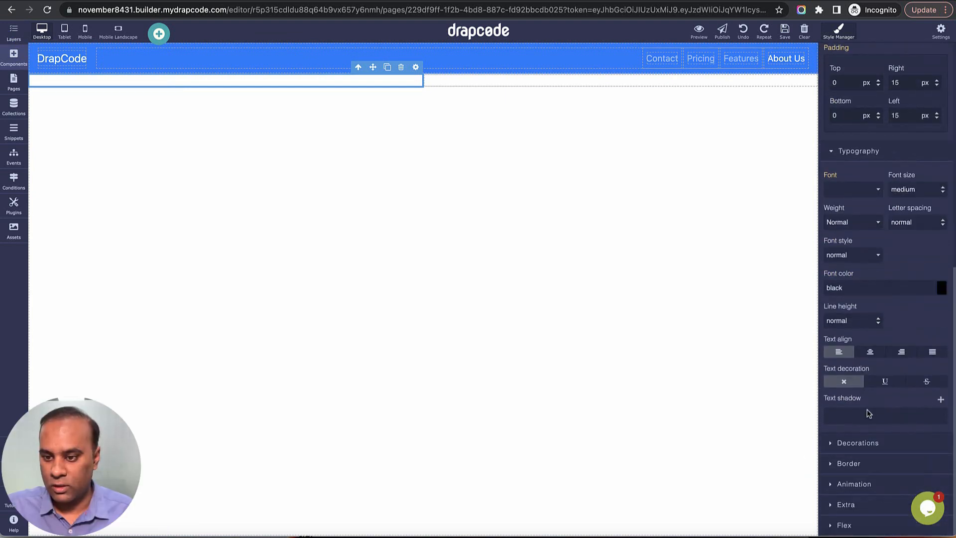
click(869, 447)
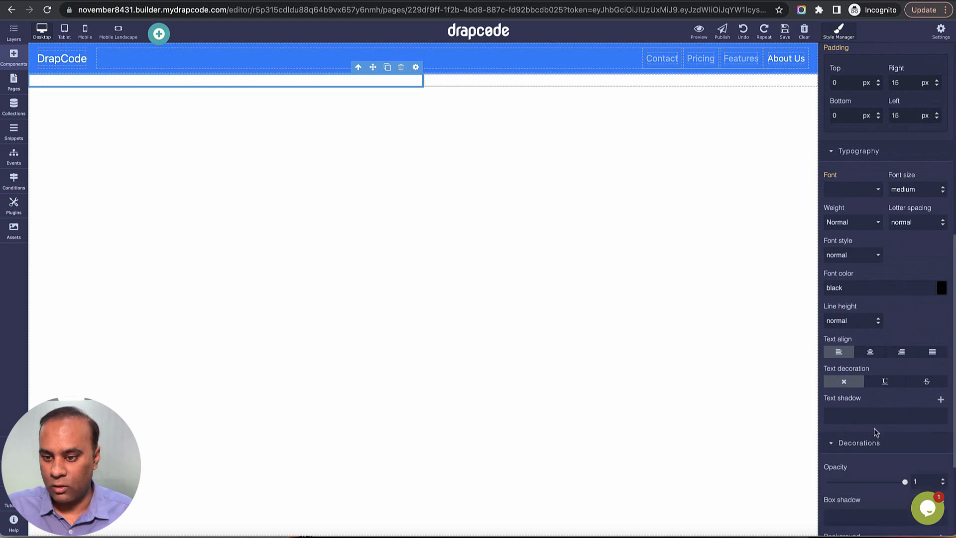
scroll(871, 448, down, 3)
click(942, 437)
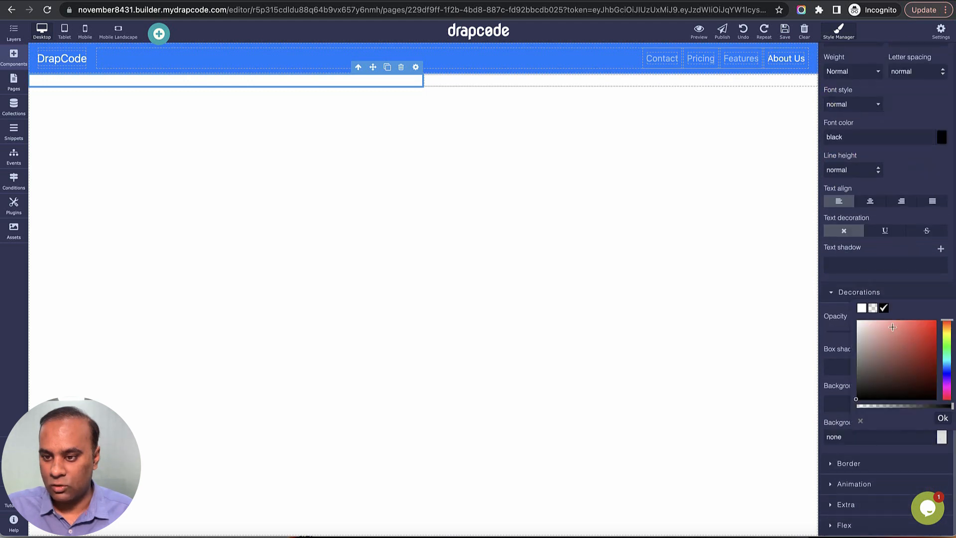
click(906, 322)
click(902, 277)
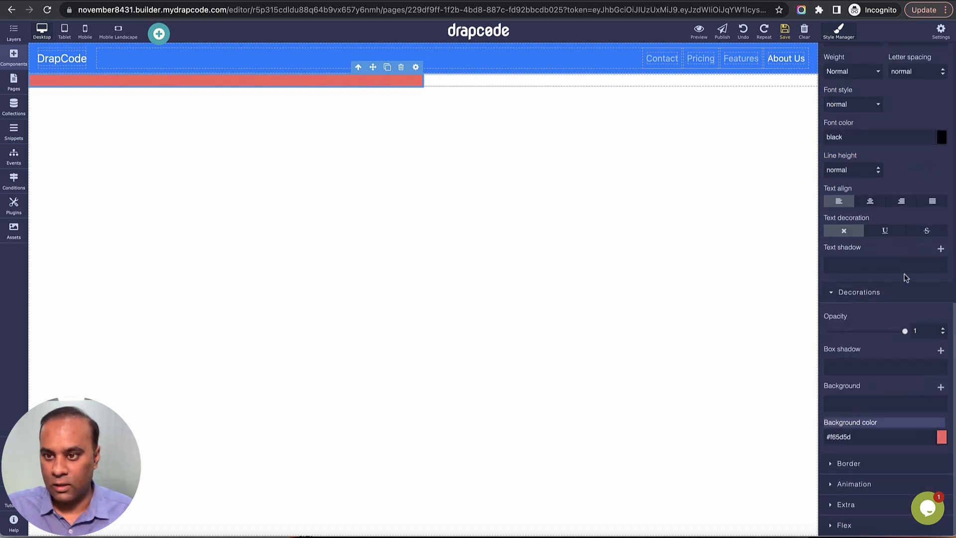
Set the red column's minimum height to 200 px and save the page
scroll(904, 262, up, 10)
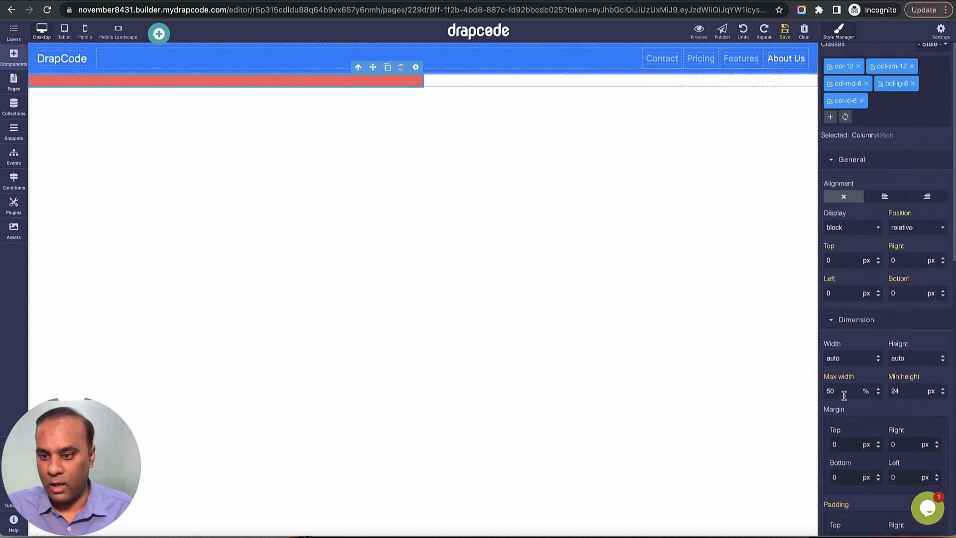
scroll(847, 388, down, 3)
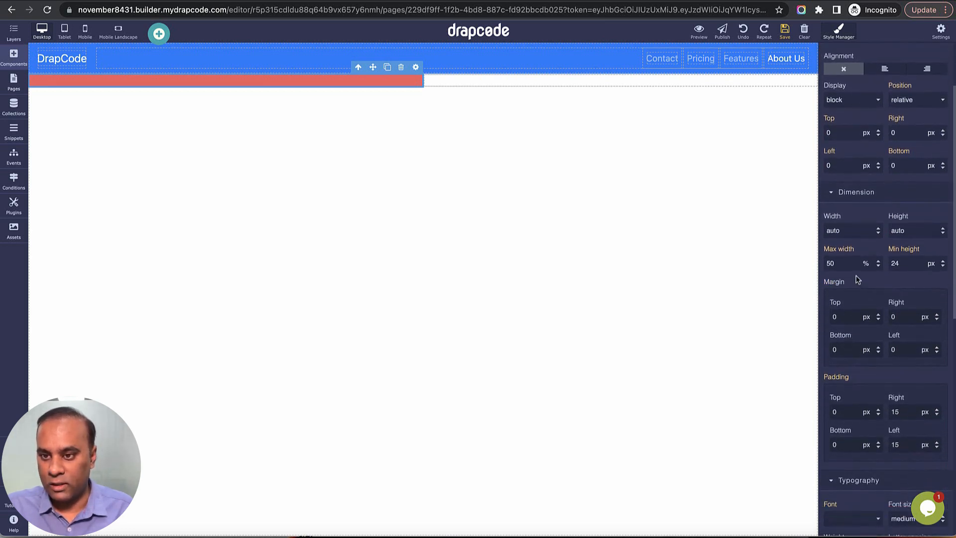
scroll(851, 199, up, 1)
scroll(849, 199, up, 1)
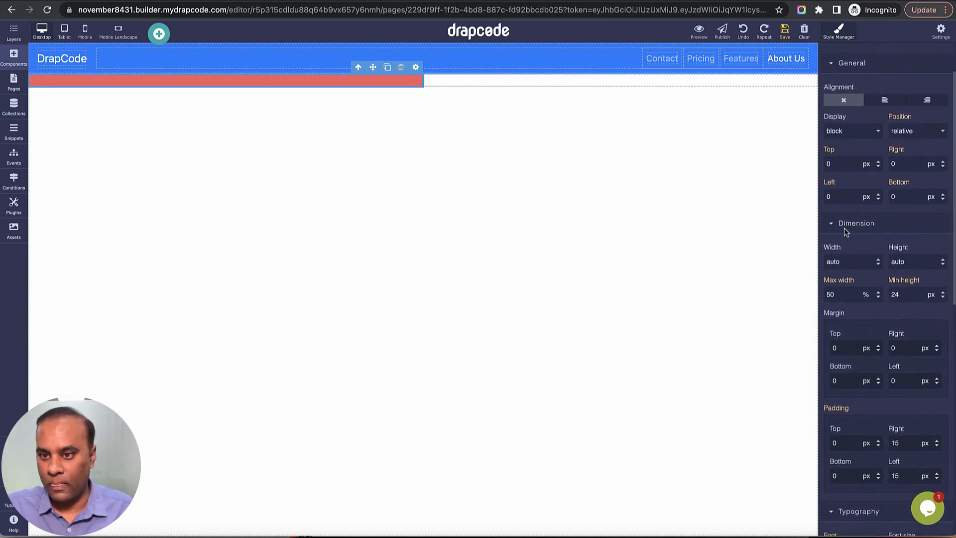
double_click(911, 295)
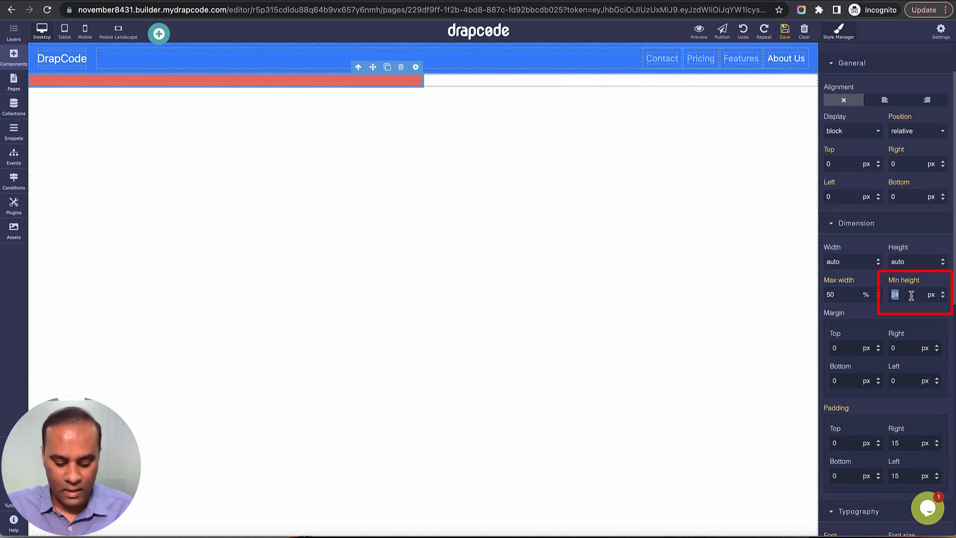
text(2)
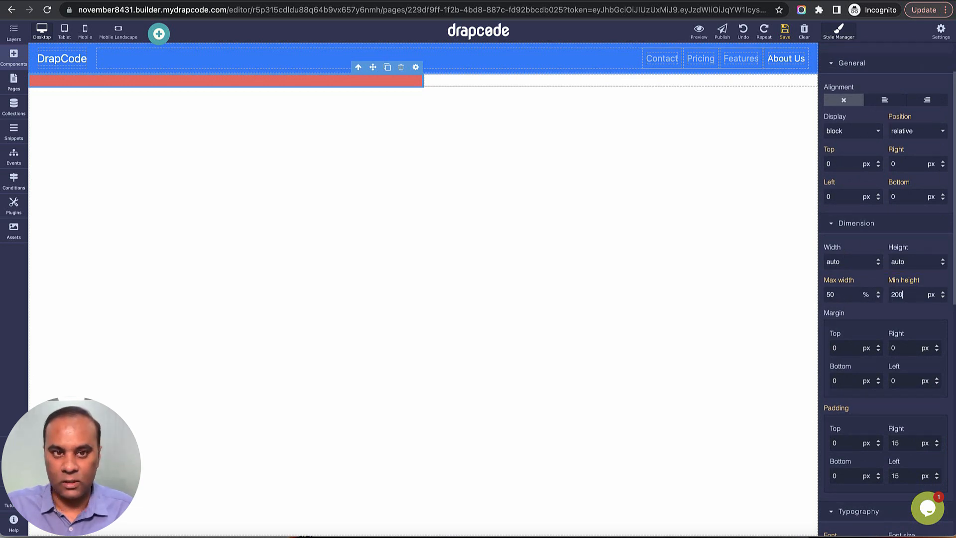
text(00)
key(Return)
click(789, 31)
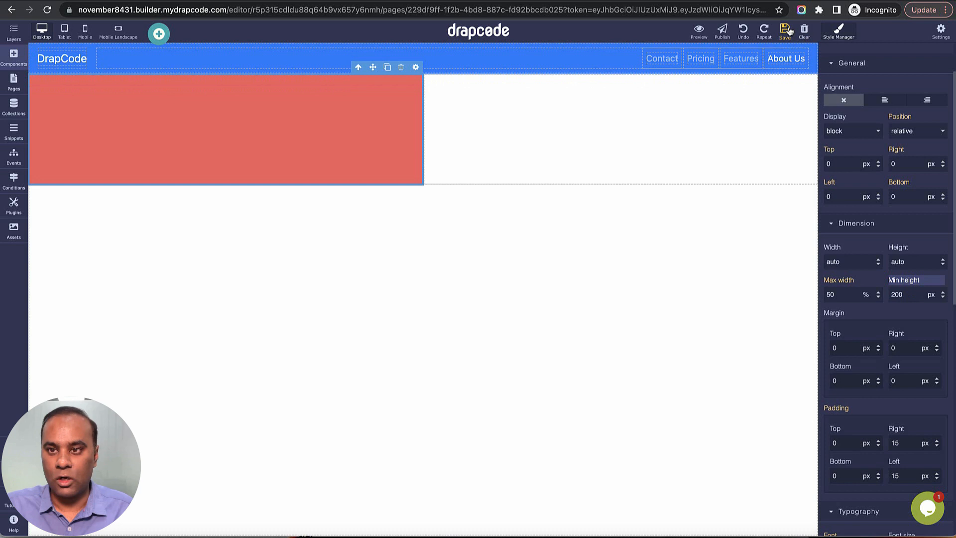
Give the second column a yellow background color, #dcd120, and deselect the column
click(771, 127)
scroll(909, 349, down, 10)
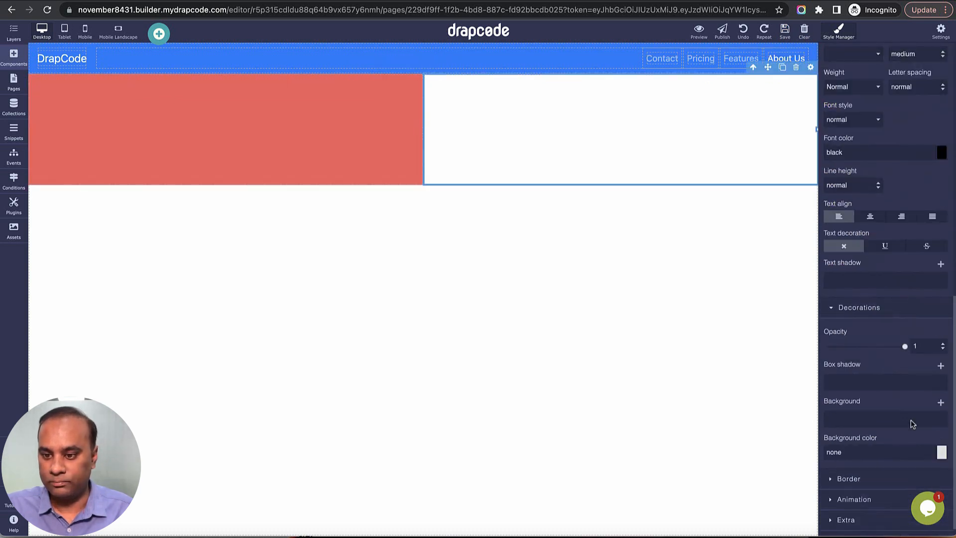
click(942, 451)
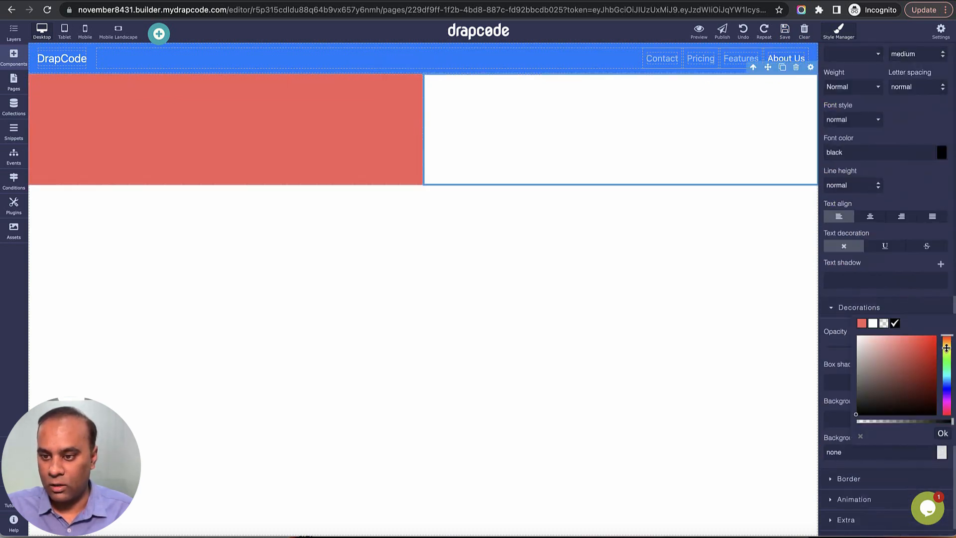
click(947, 348)
click(925, 345)
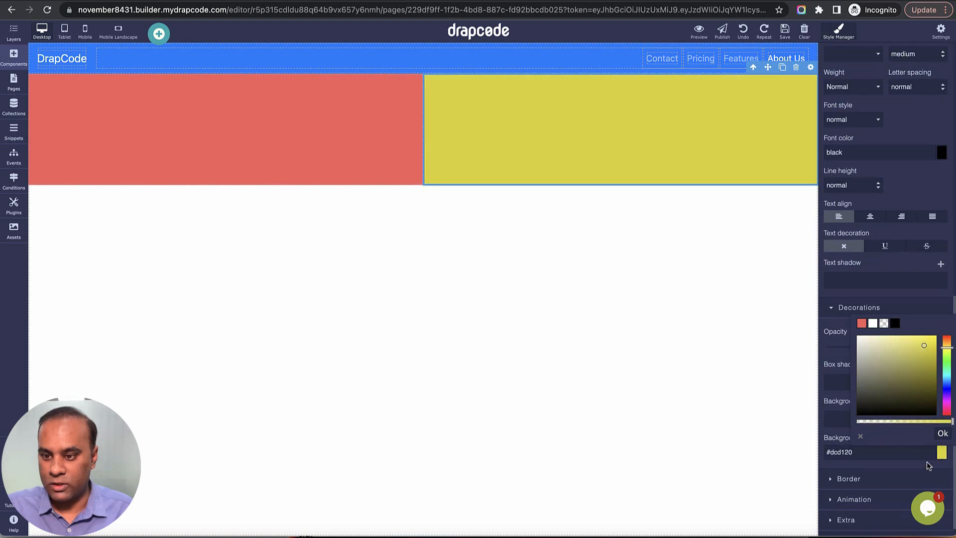
click(942, 433)
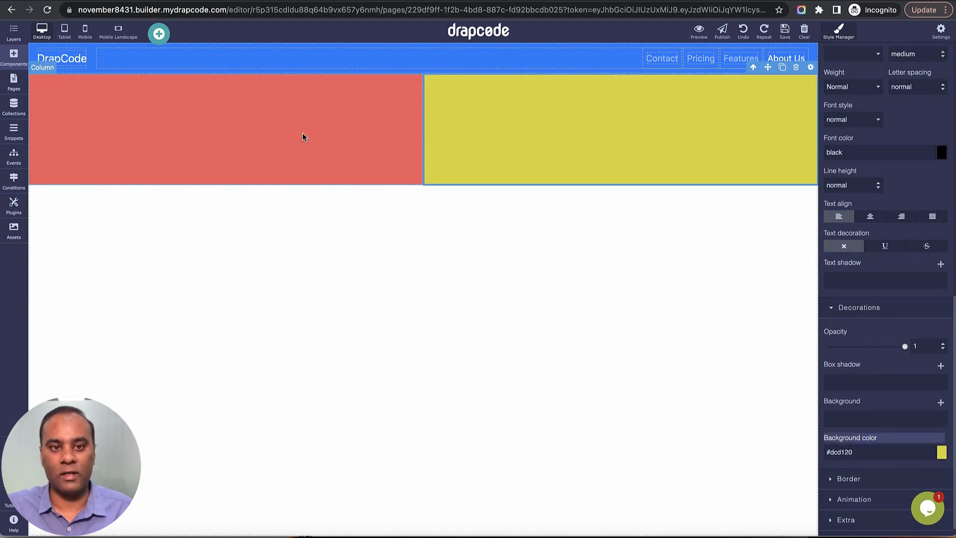
click(346, 259)
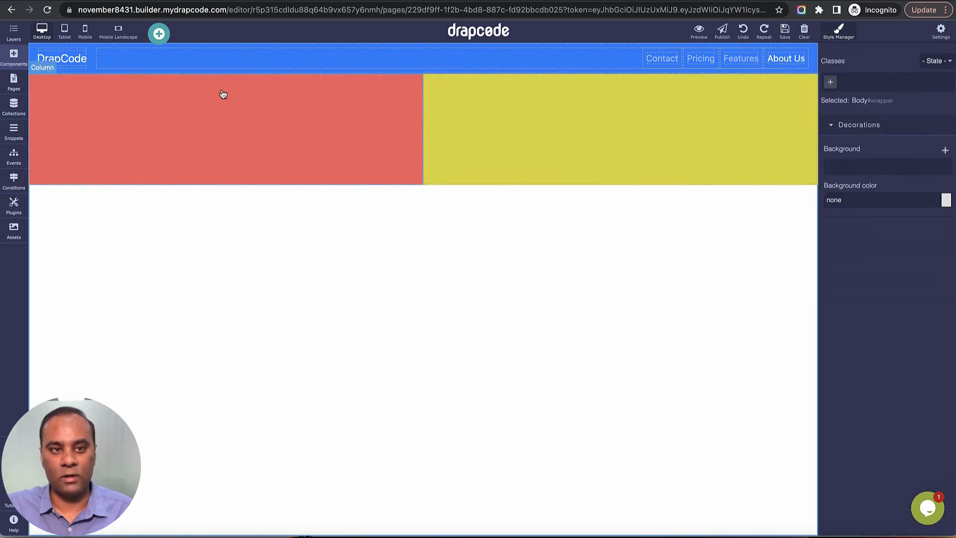
Examine how the two columns are arranged in the tablet and mobile views
click(65, 30)
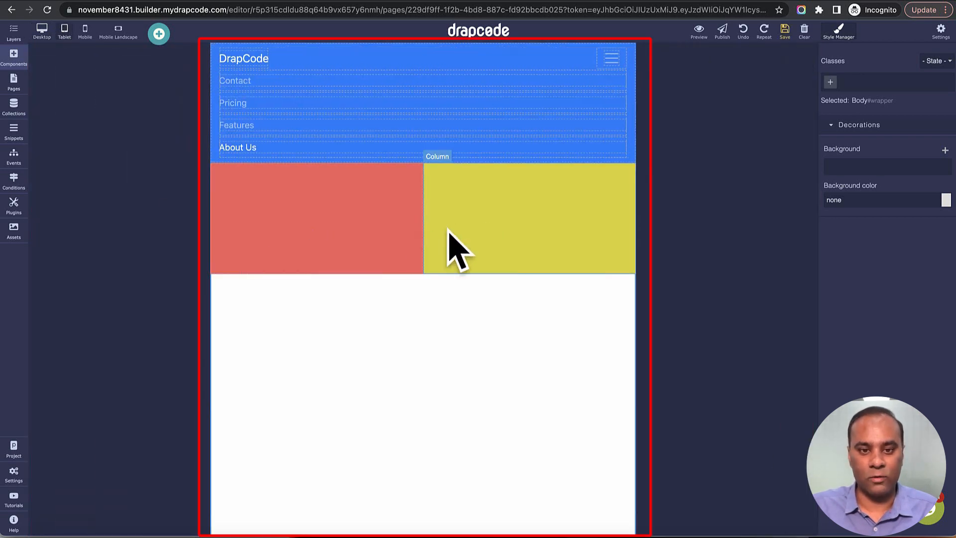
click(85, 32)
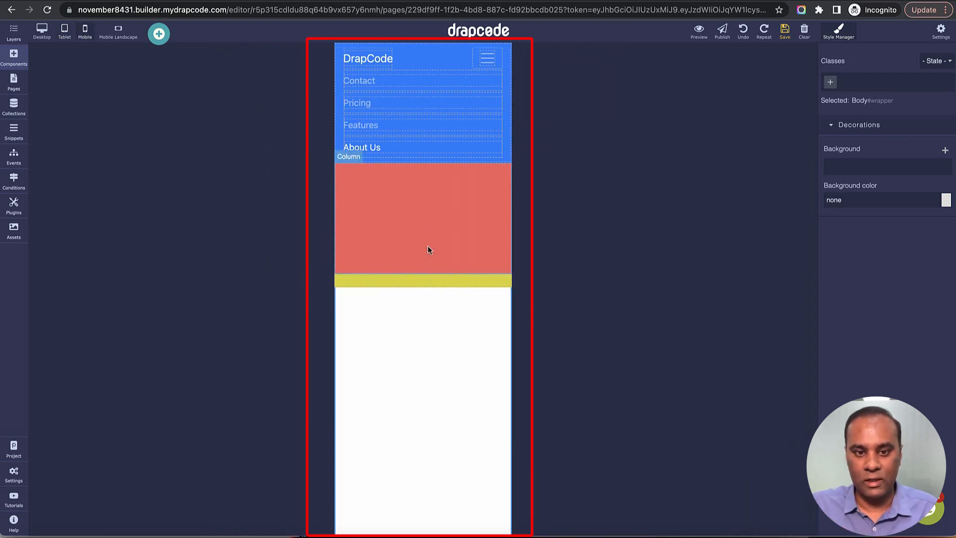
click(426, 230)
Set the yellow column's minimum height to 200 px for the mobile view
click(424, 281)
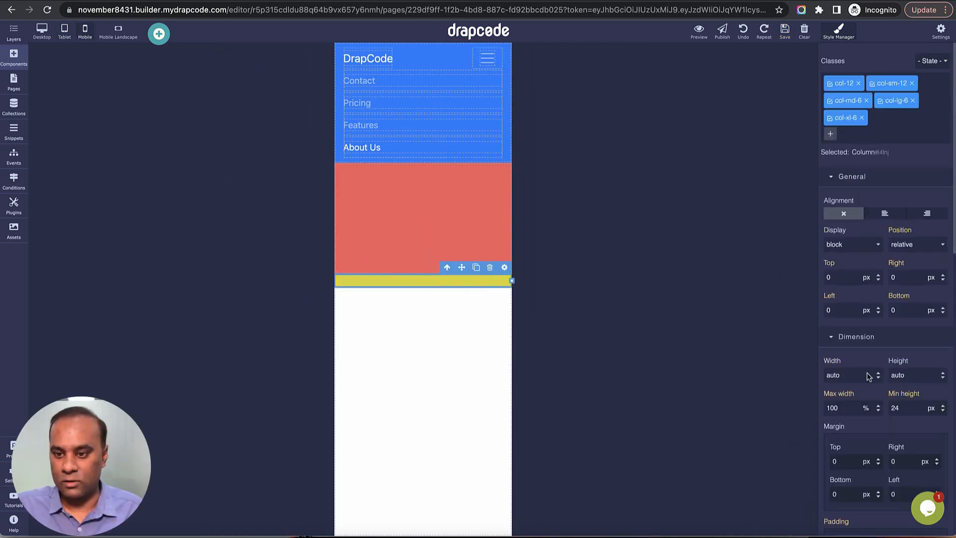
double_click(896, 408)
text(200)
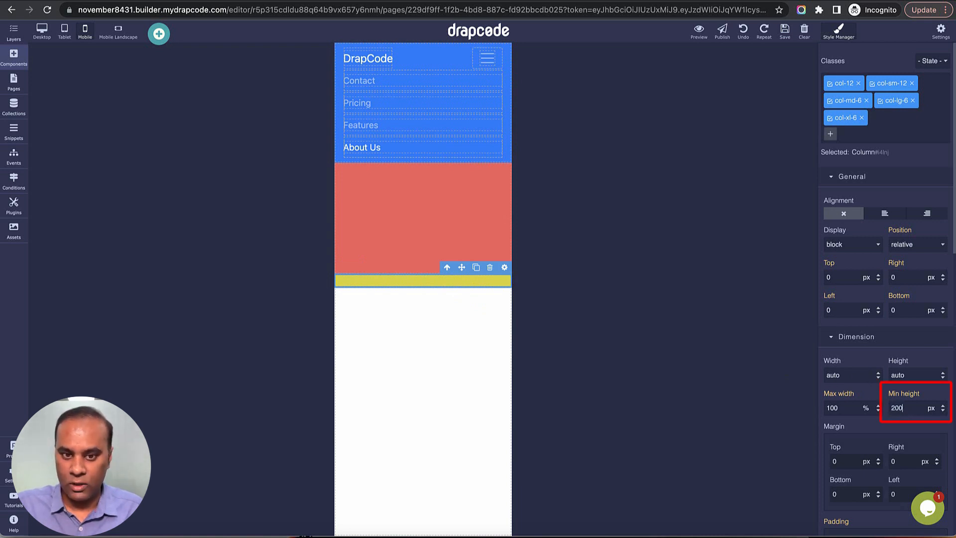
key(Return)
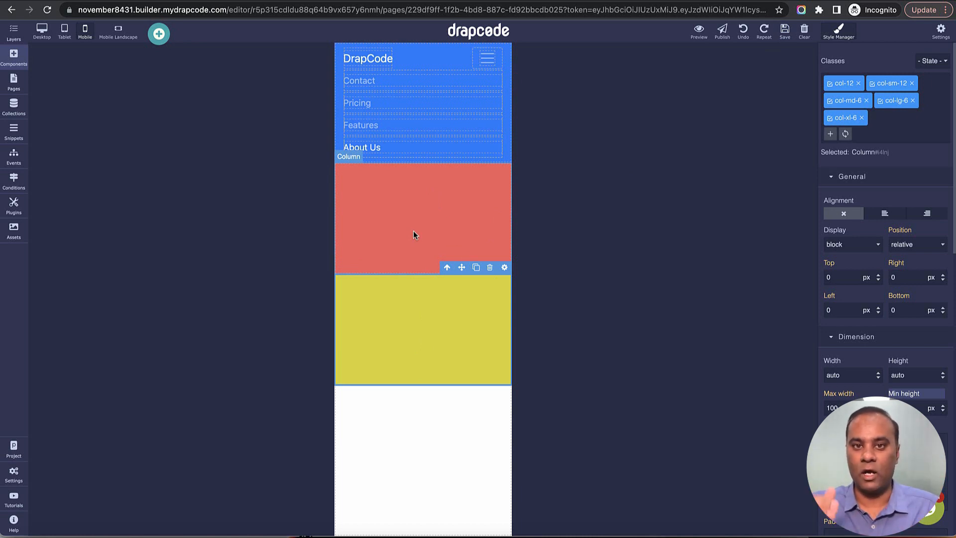
Raise the yellow column's minimum height in the mobile landscape view to match the red column and save the page
click(119, 40)
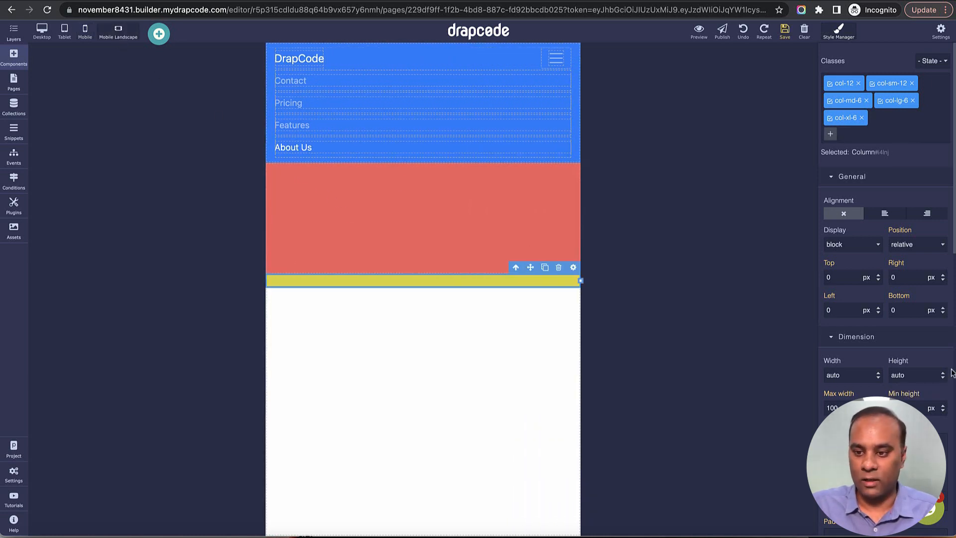
click(942, 409)
click(781, 36)
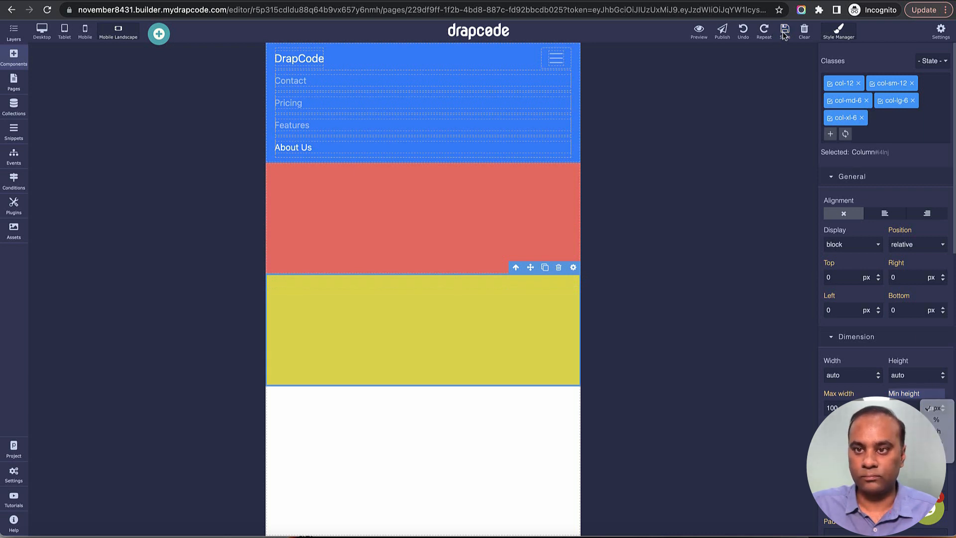
Check the tablet layout, return to the desktop view and add a container below the two columns
click(65, 31)
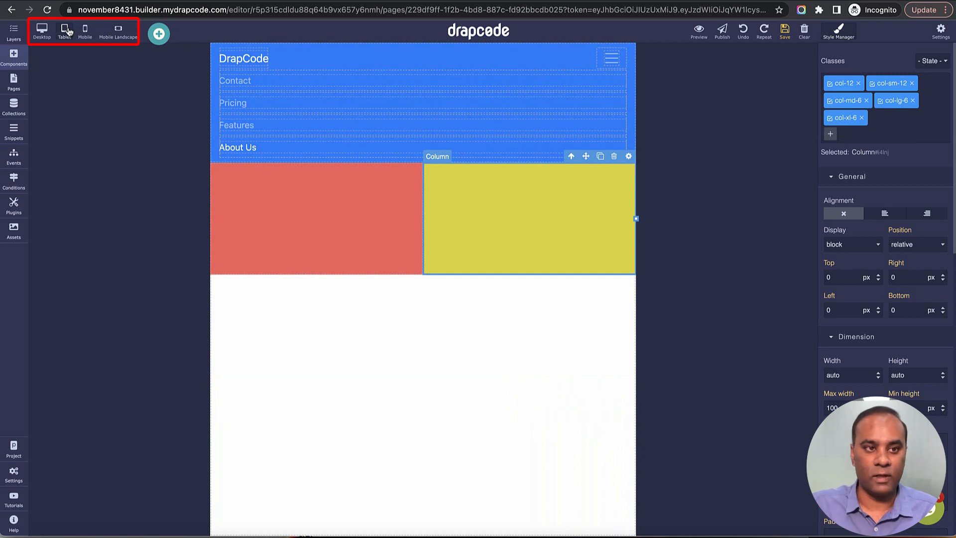
click(47, 32)
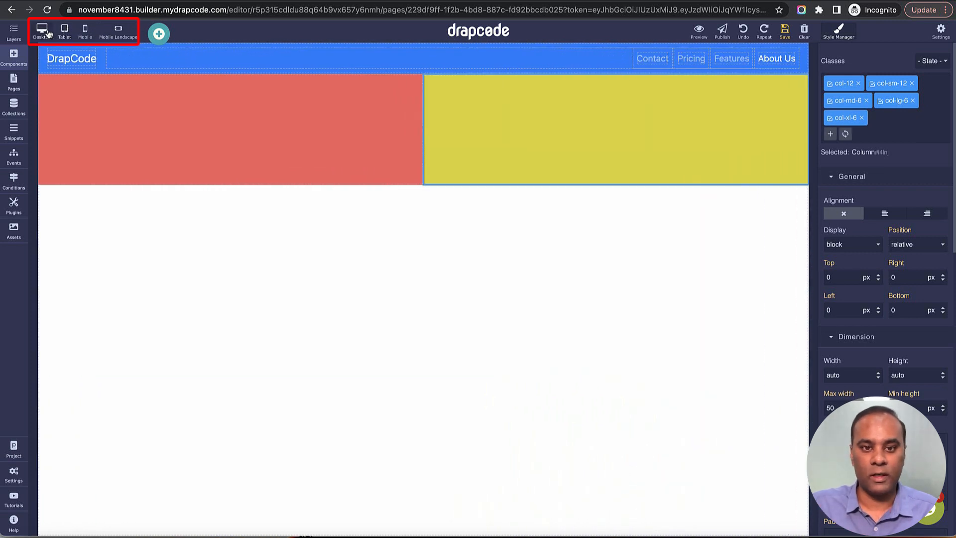
click(13, 52)
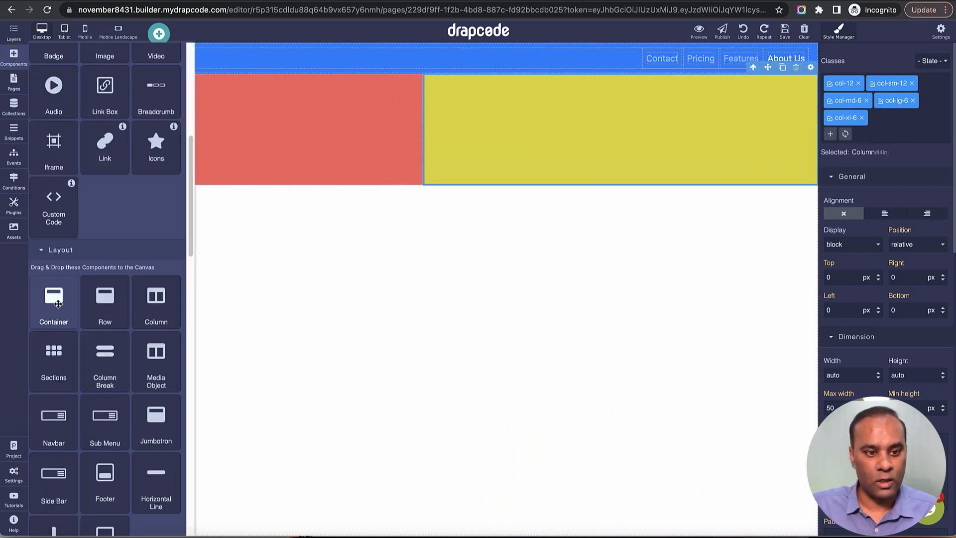
drag(55, 298, 196, 327)
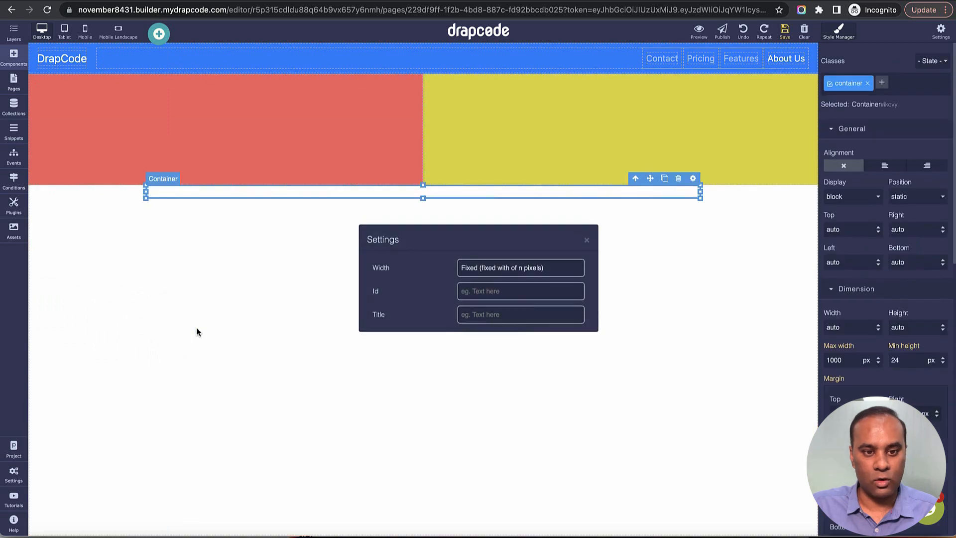
Set the new container's width to Fluid (100% width of parent element) and close its settings
click(535, 277)
click(555, 279)
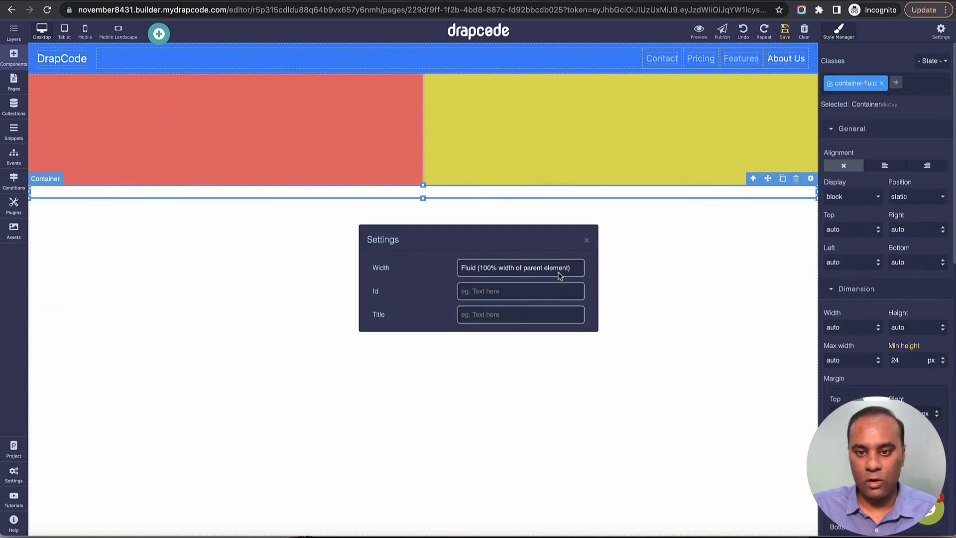
click(586, 241)
Set the new container's width to Fixed in its settings
click(547, 194)
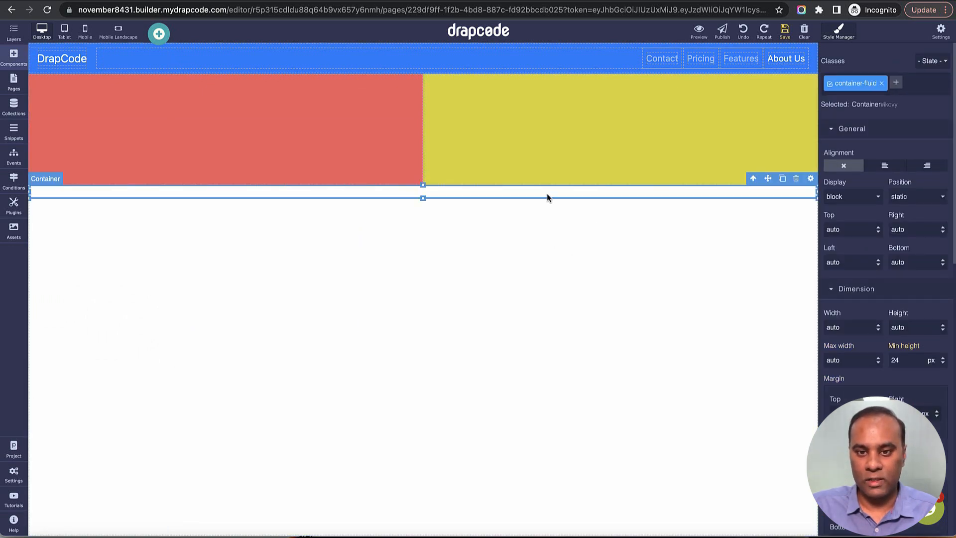
click(811, 178)
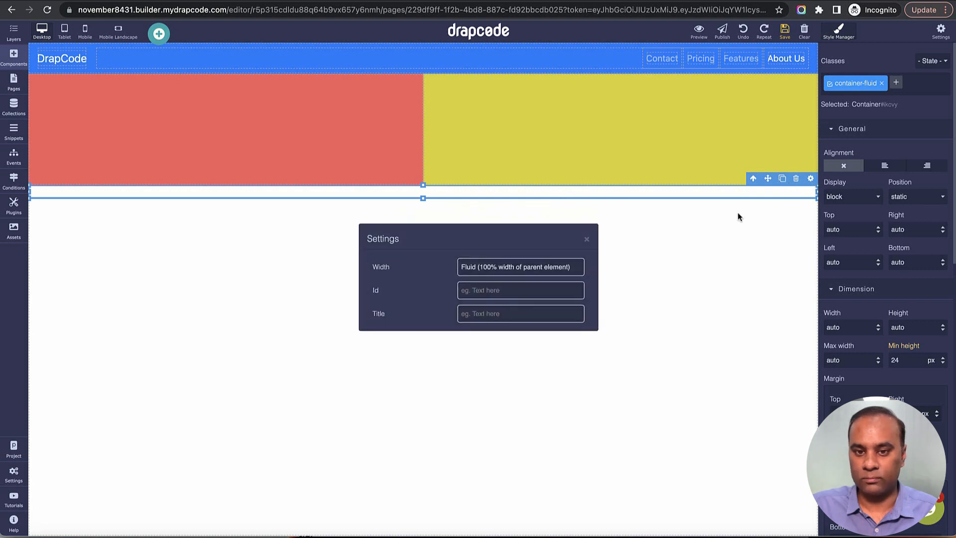
click(501, 268)
click(501, 269)
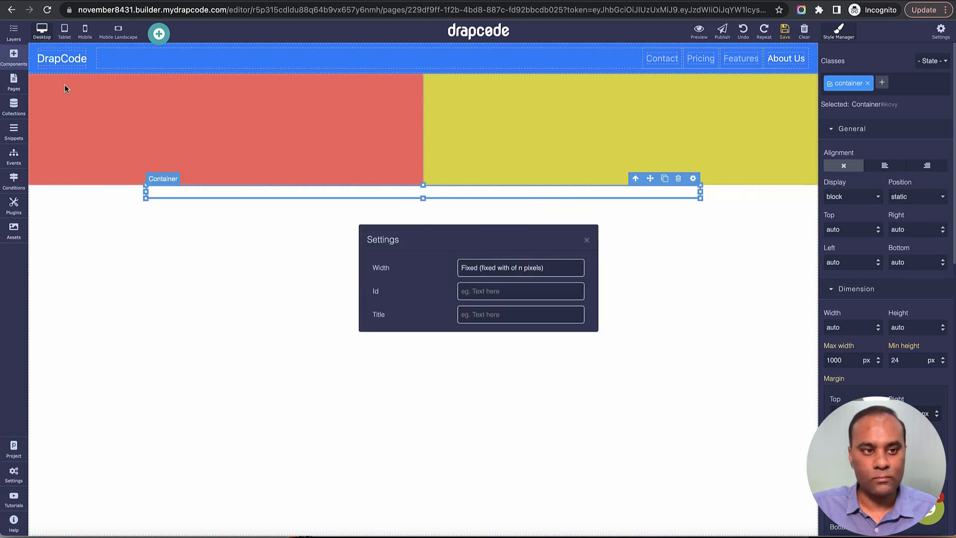
Add a row inside the fixed-width container below the two columns
click(14, 55)
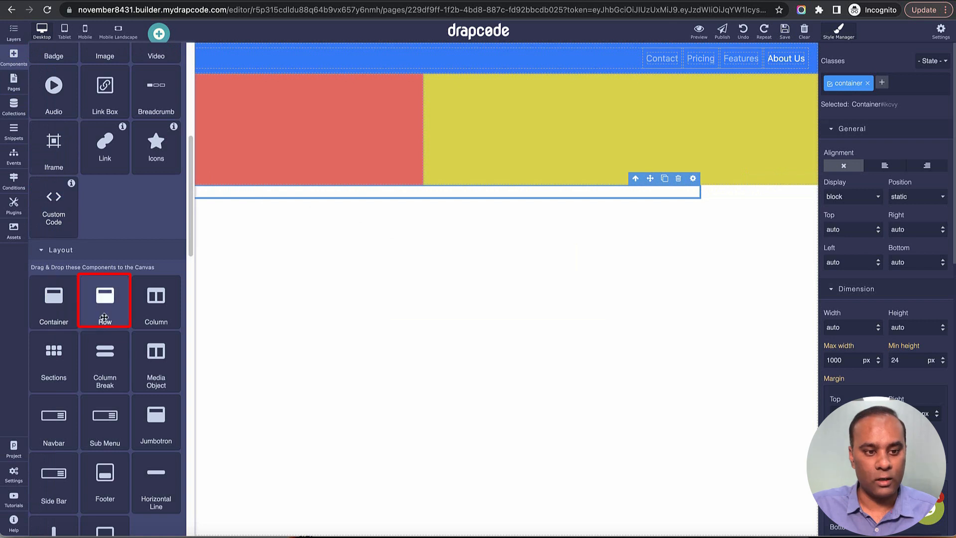
drag(104, 319, 395, 191)
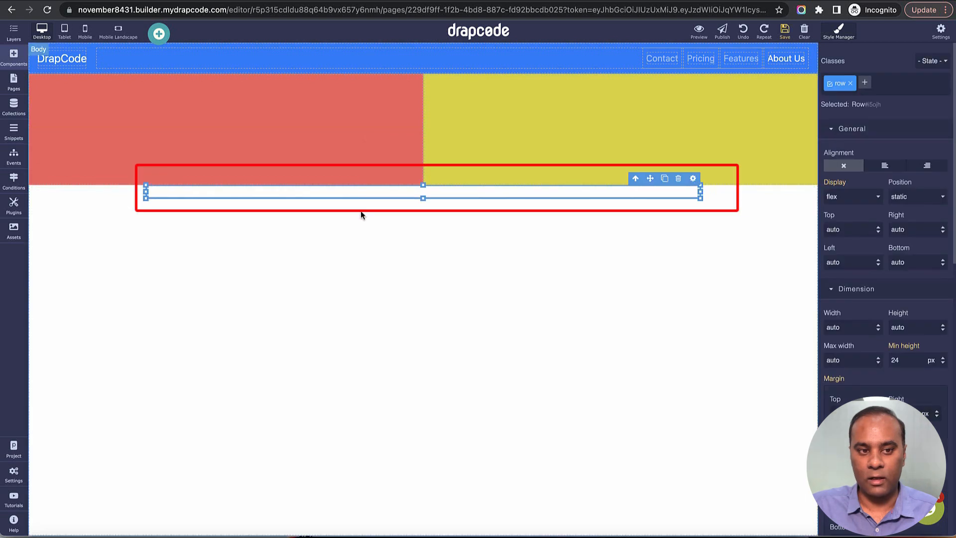
Add a column to the empty row and set its Extra Smaller Mobiles and Bigger Mobiles widths to 12/12
click(14, 56)
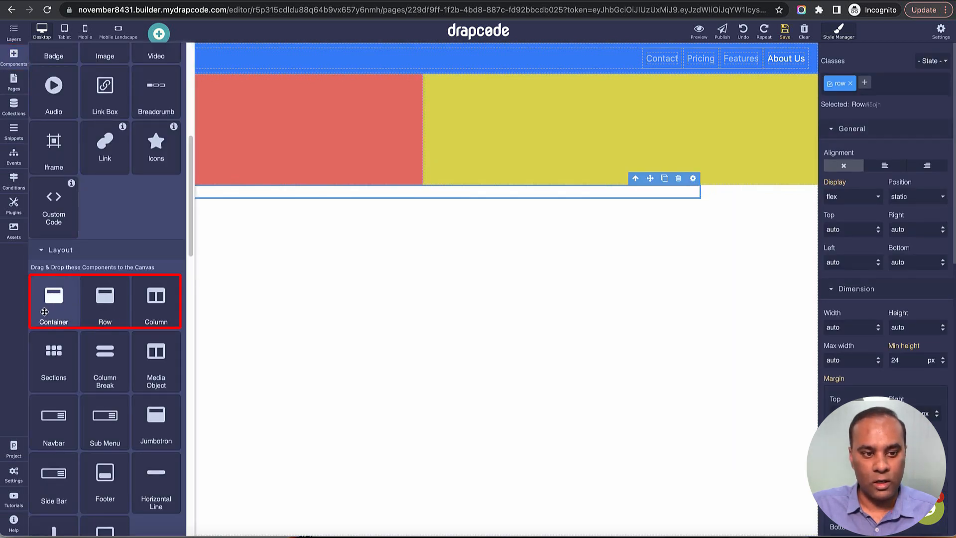
drag(156, 298, 380, 196)
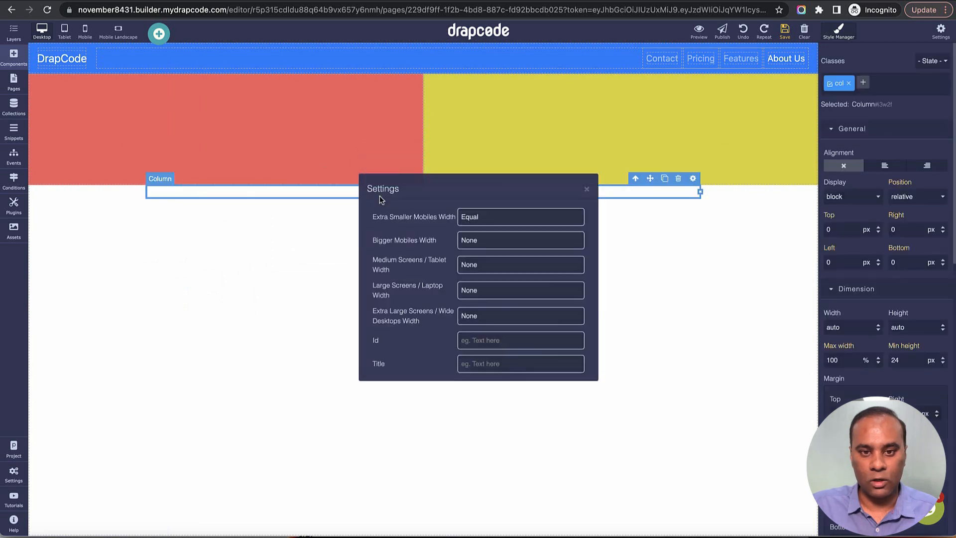
click(488, 219)
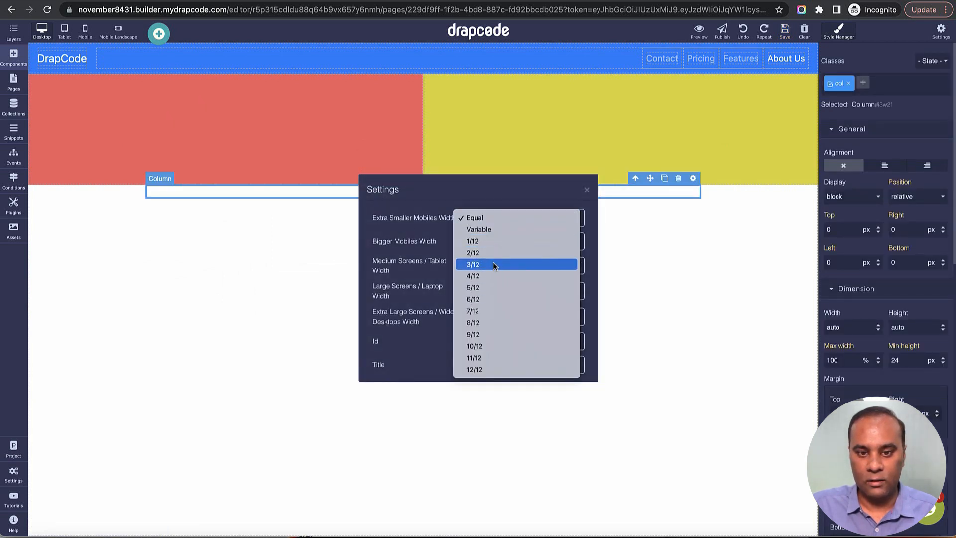
click(491, 369)
click(490, 244)
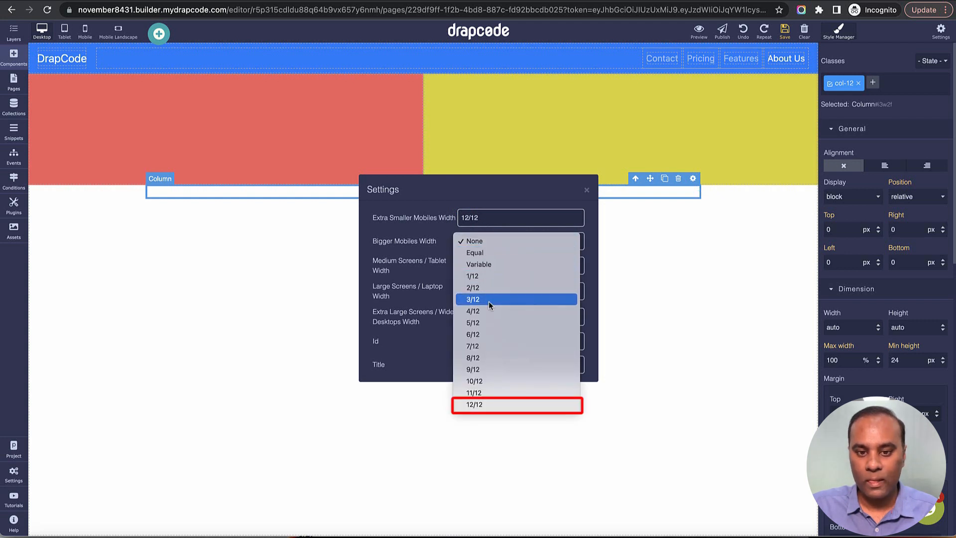
click(490, 405)
Set the column's Medium, Large and Extra Large Screens widths to 4/12, close its settings and duplicate the column
click(490, 268)
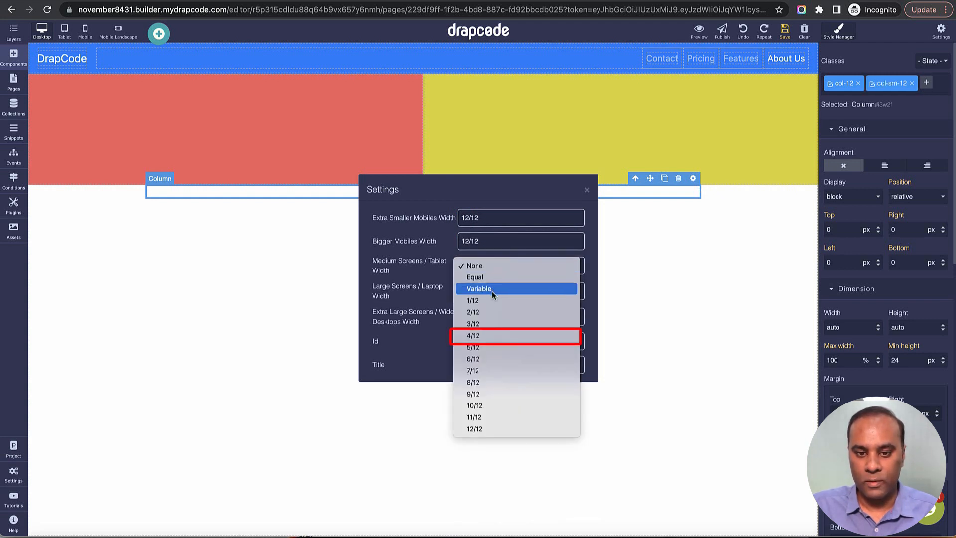
click(495, 335)
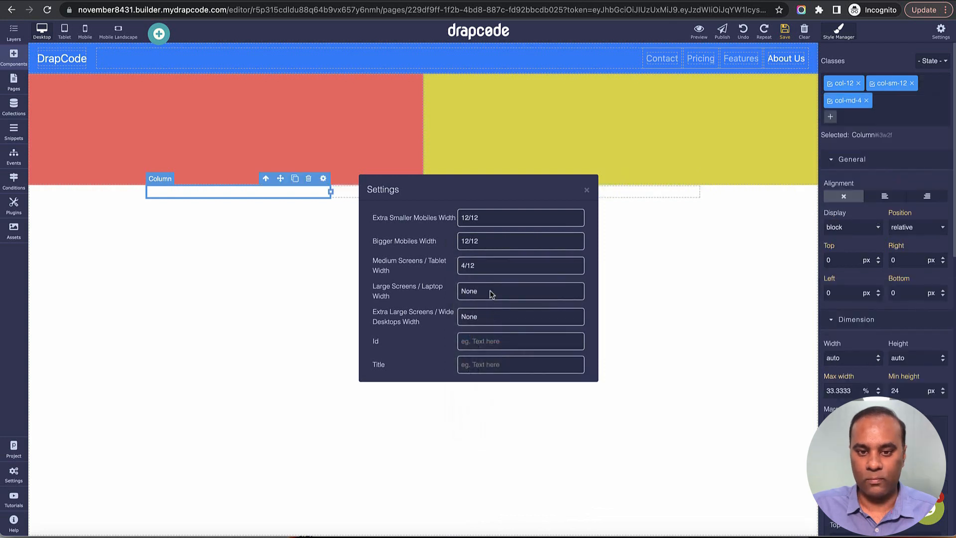
click(489, 293)
click(490, 359)
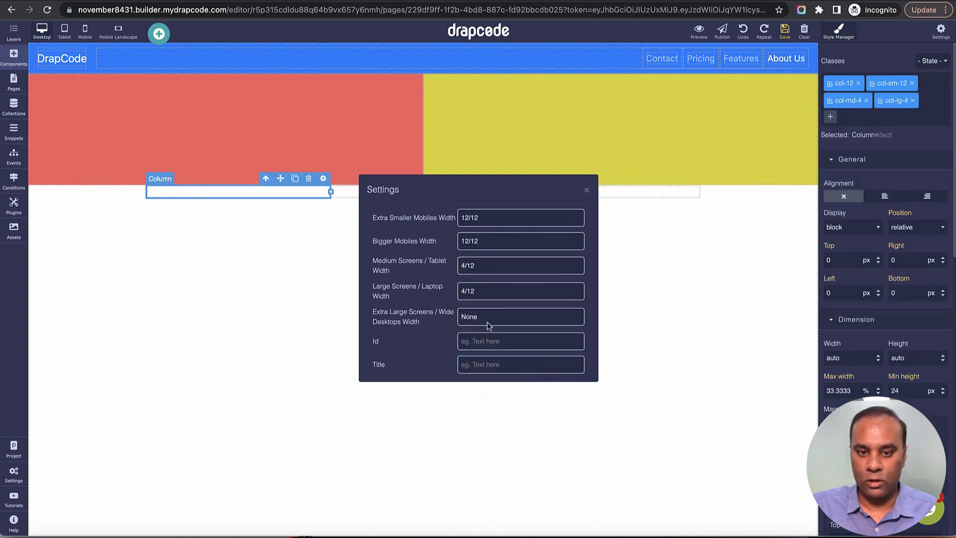
click(487, 322)
click(486, 386)
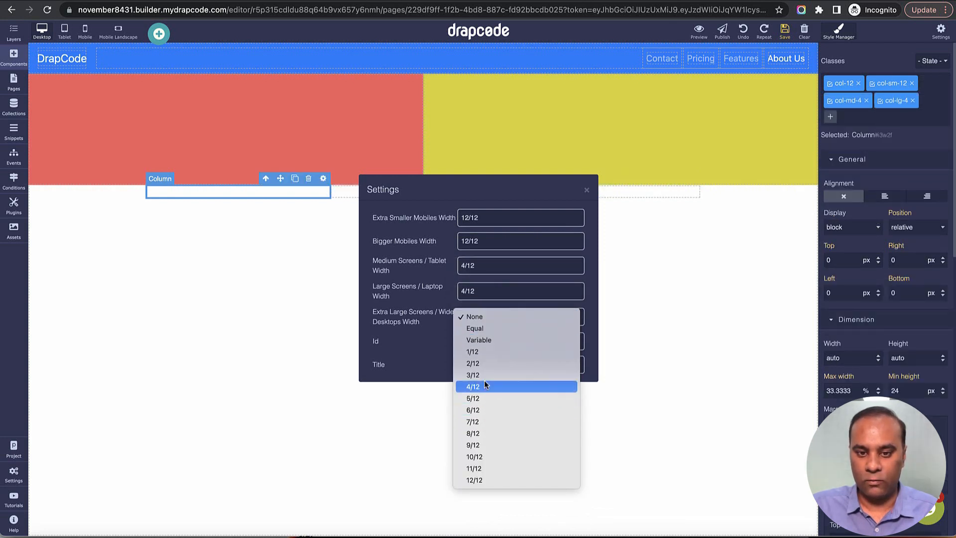
click(587, 192)
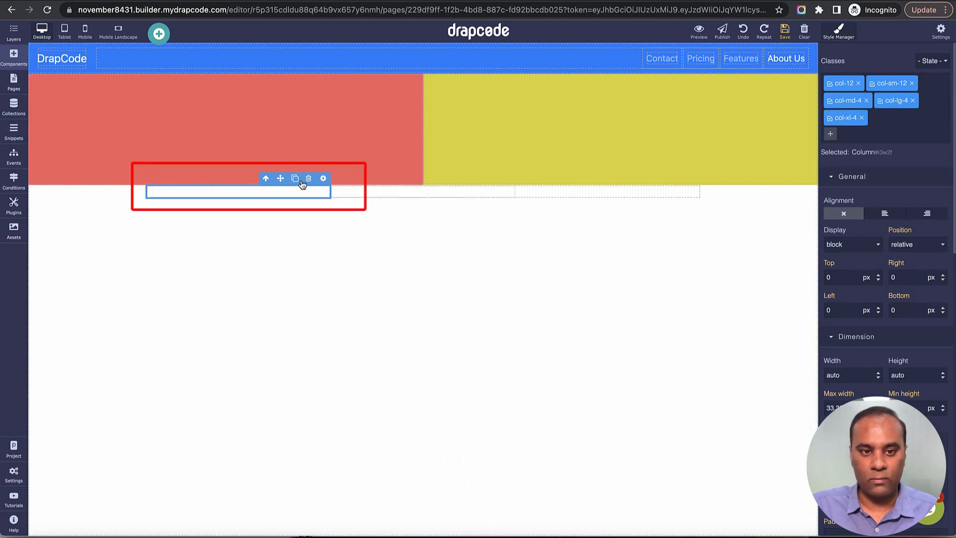
Set the duplicated column's Medium, Large and Extra Large Screens widths to 8/12 and close its settings
click(413, 195)
click(509, 178)
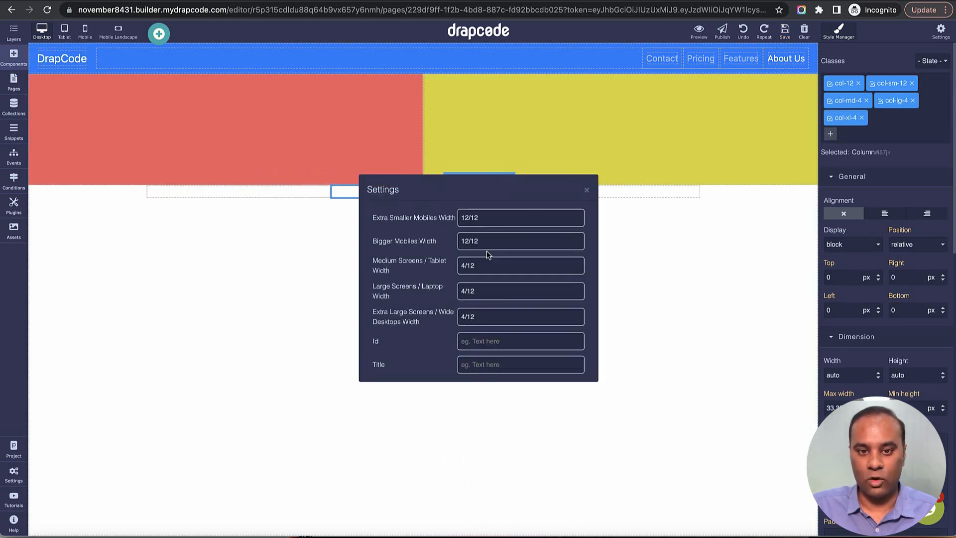
click(485, 316)
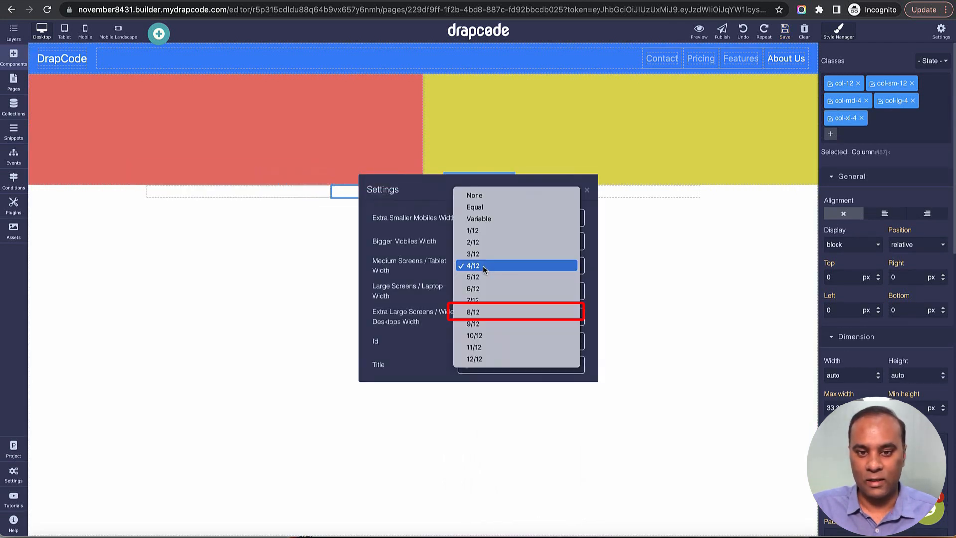
click(490, 320)
click(486, 291)
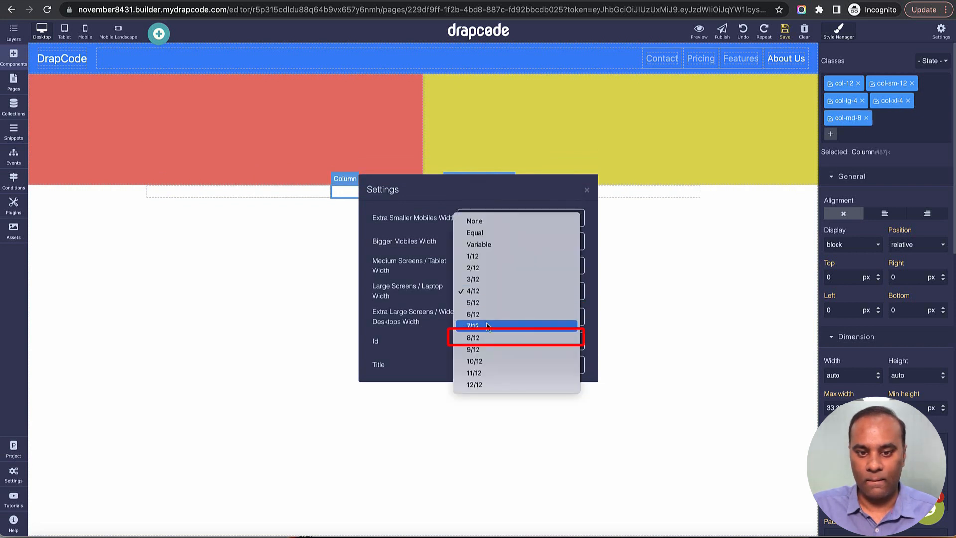
click(487, 338)
click(483, 315)
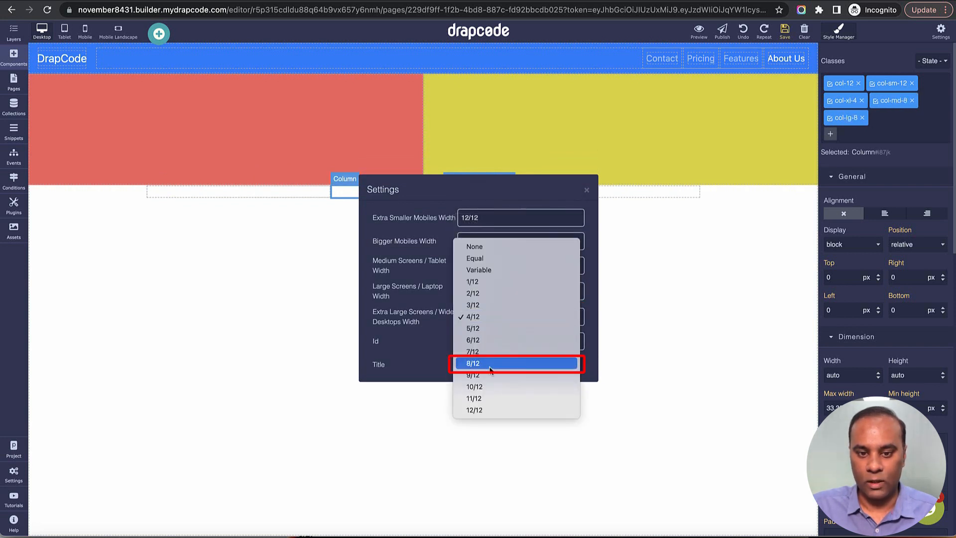
click(490, 366)
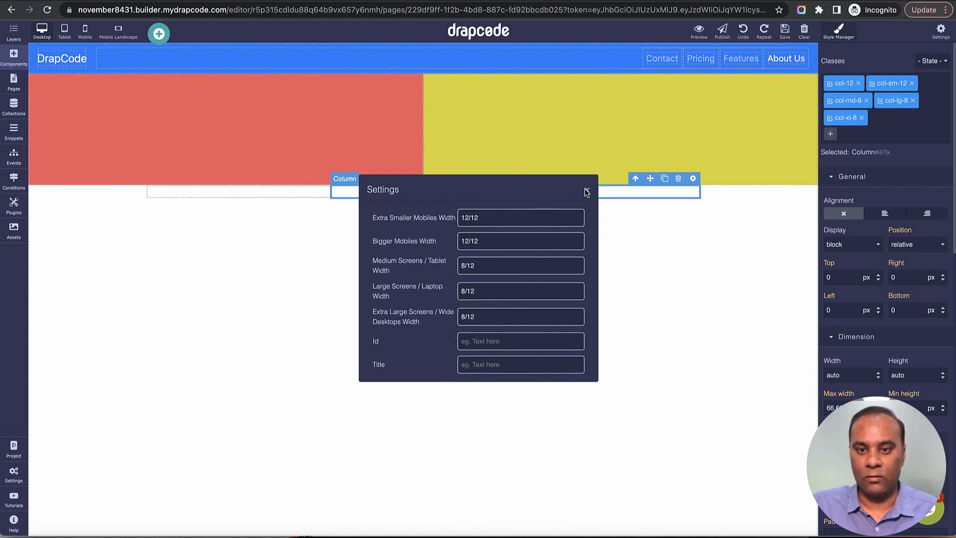
click(587, 190)
Set the minimum height of the narrow 4/12 column to 300 px
click(296, 192)
click(343, 195)
click(286, 193)
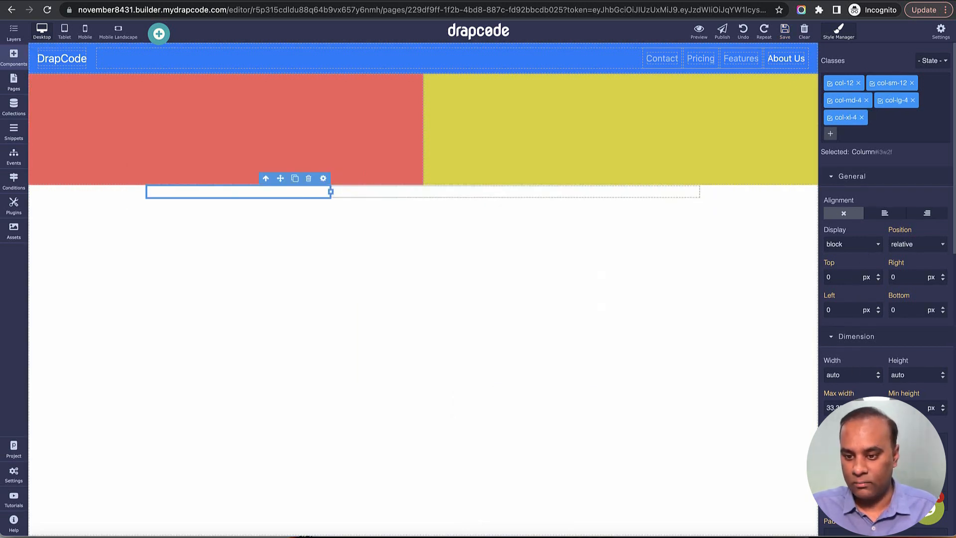
scroll(852, 274, down, 3)
scroll(849, 274, up, 1)
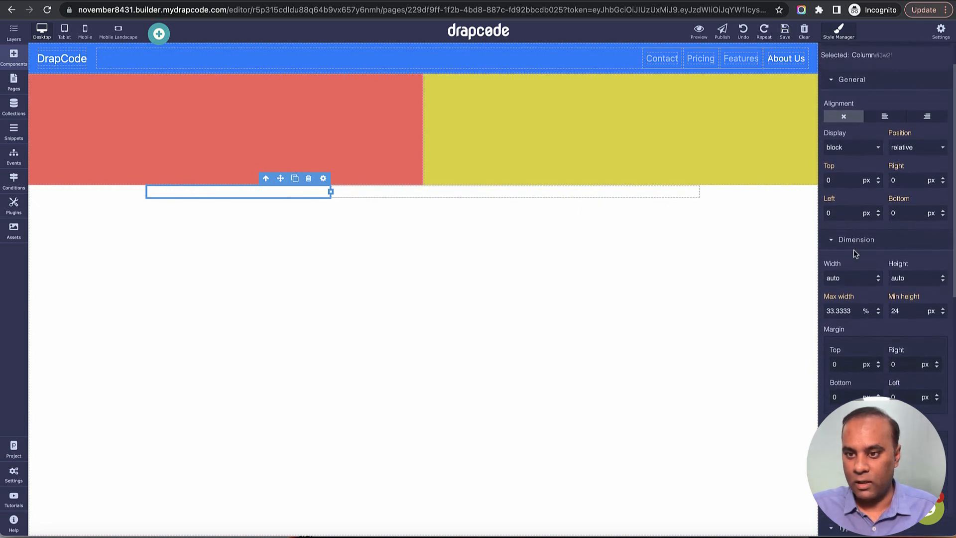
double_click(908, 311)
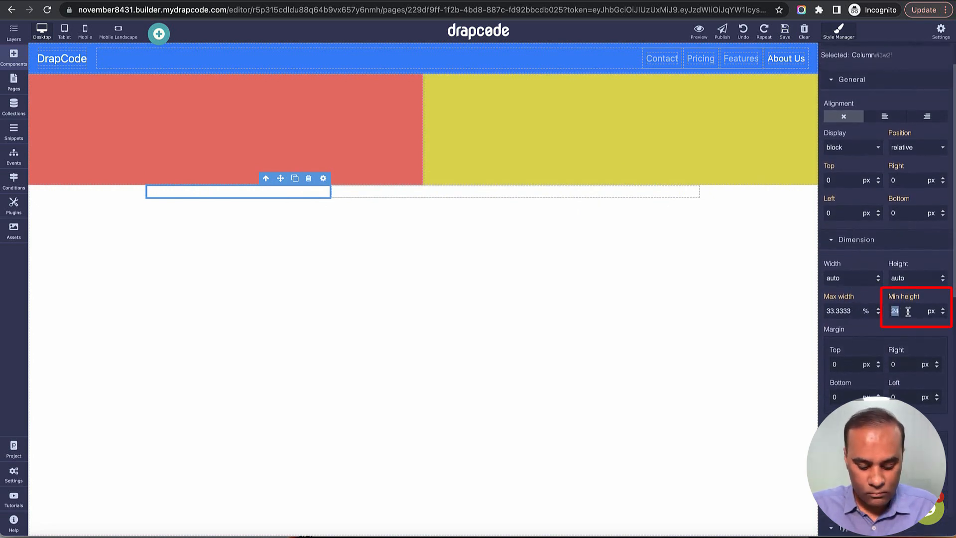
text(300)
key(Return)
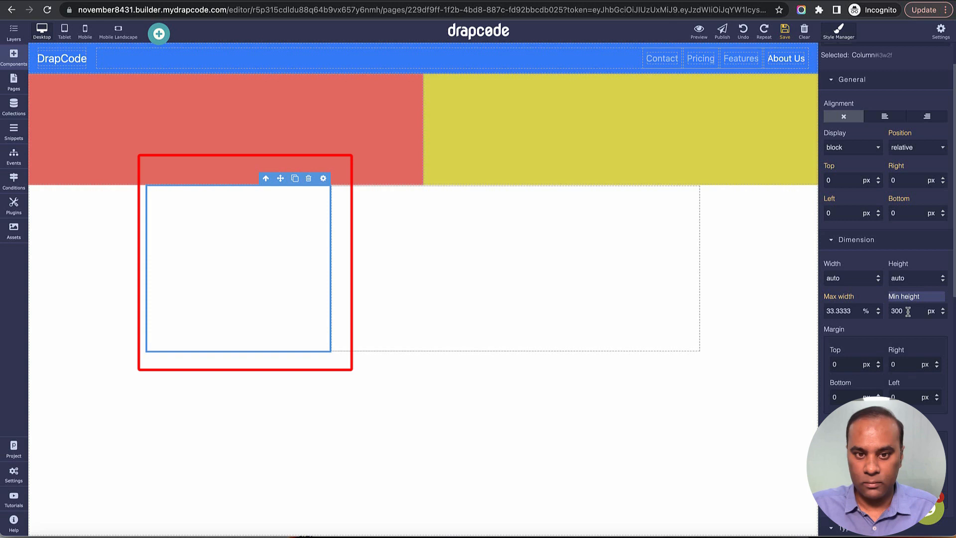
Set the minimum height of the wide 8/12 column to 300 px
click(581, 333)
double_click(913, 410)
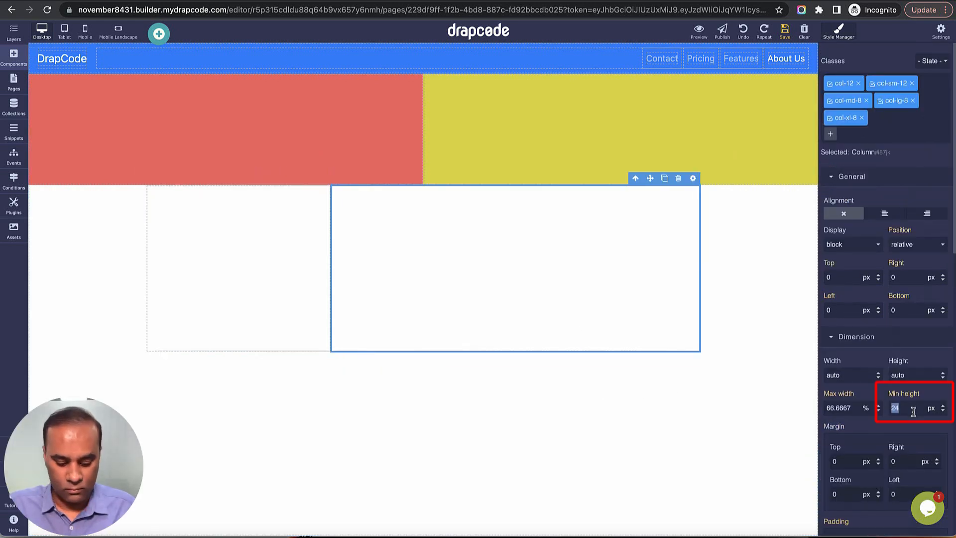
text(300)
Give the wide 8/12 column a medium blue background color
scroll(899, 403, down, 1)
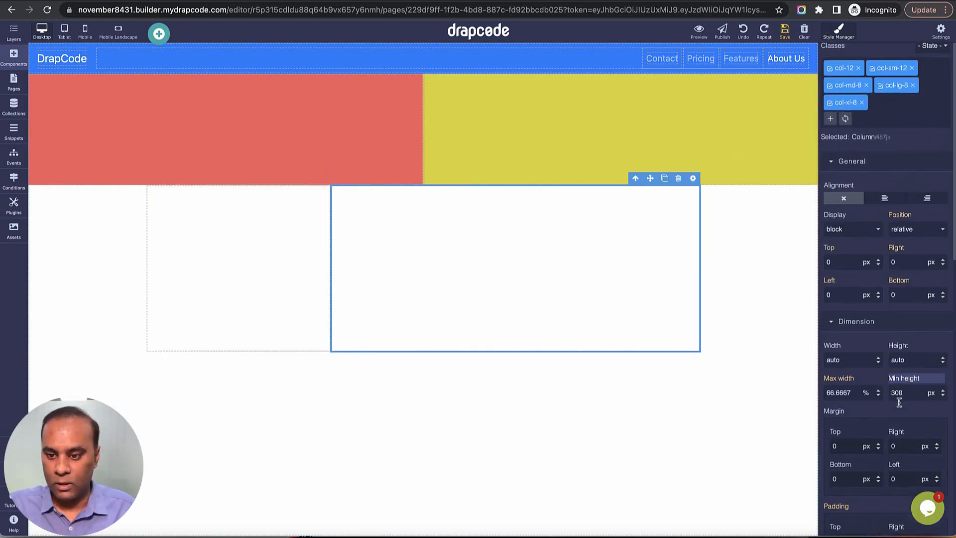
scroll(899, 402, down, 5)
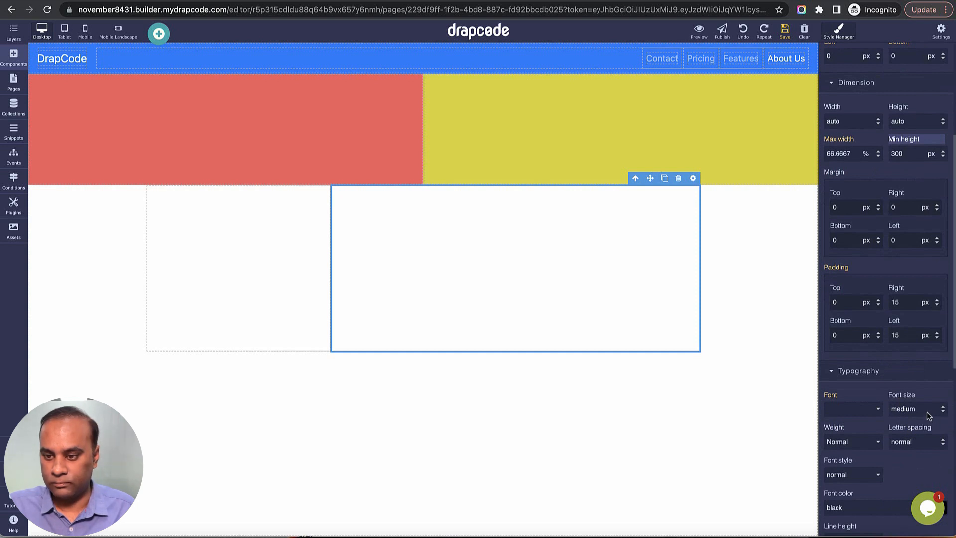
scroll(892, 456, down, 5)
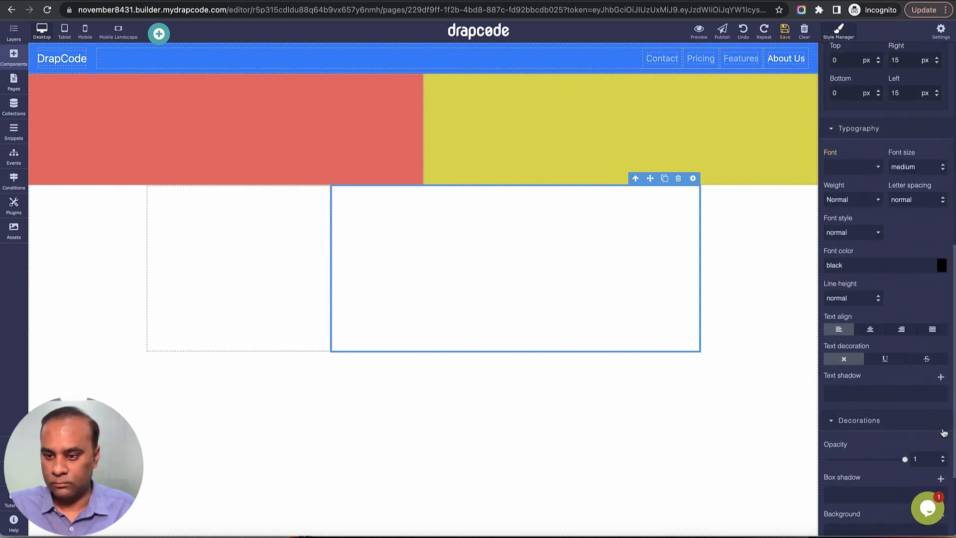
scroll(921, 462, down, 2)
click(942, 473)
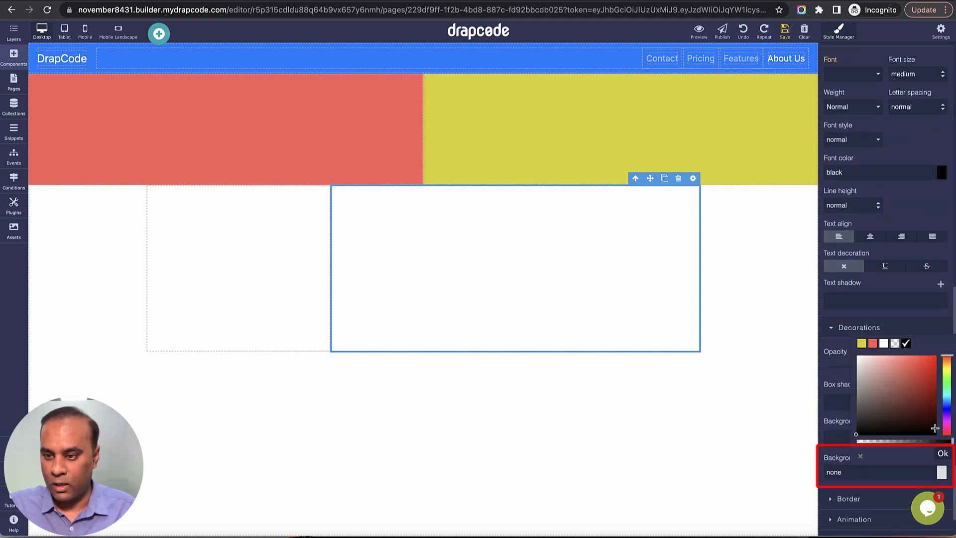
drag(951, 388, 948, 403)
click(921, 365)
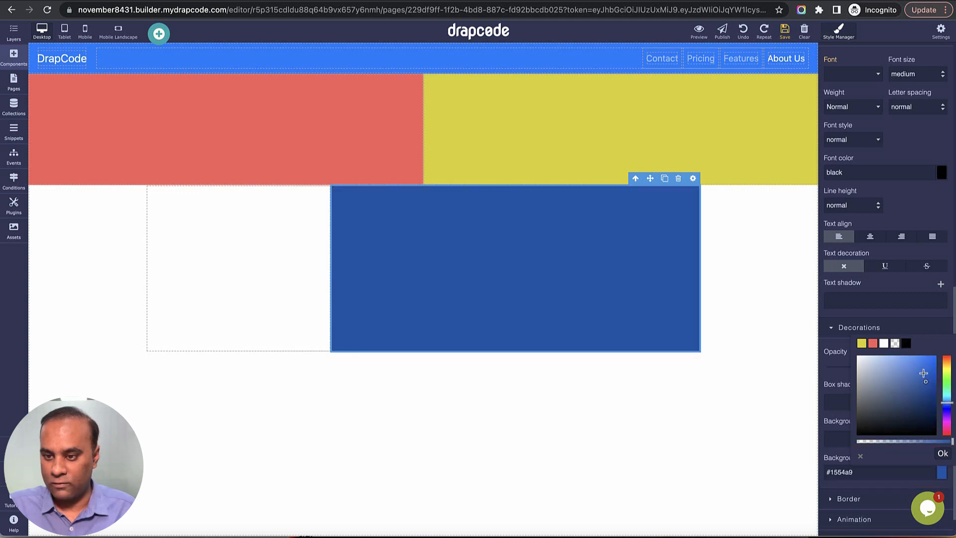
Give the narrow 4/12 column a light green background color (#86e66d) and save the page
click(278, 260)
scroll(902, 401, down, 8)
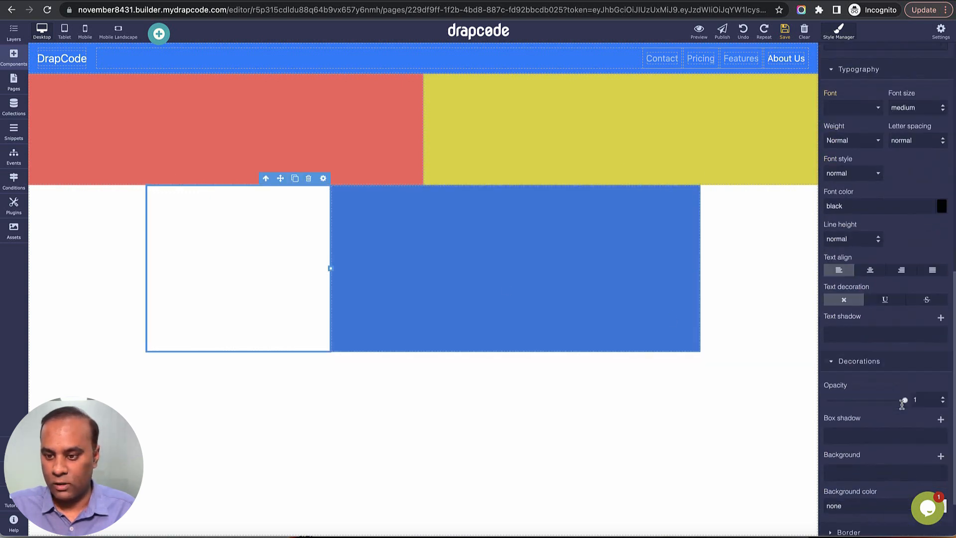
click(942, 437)
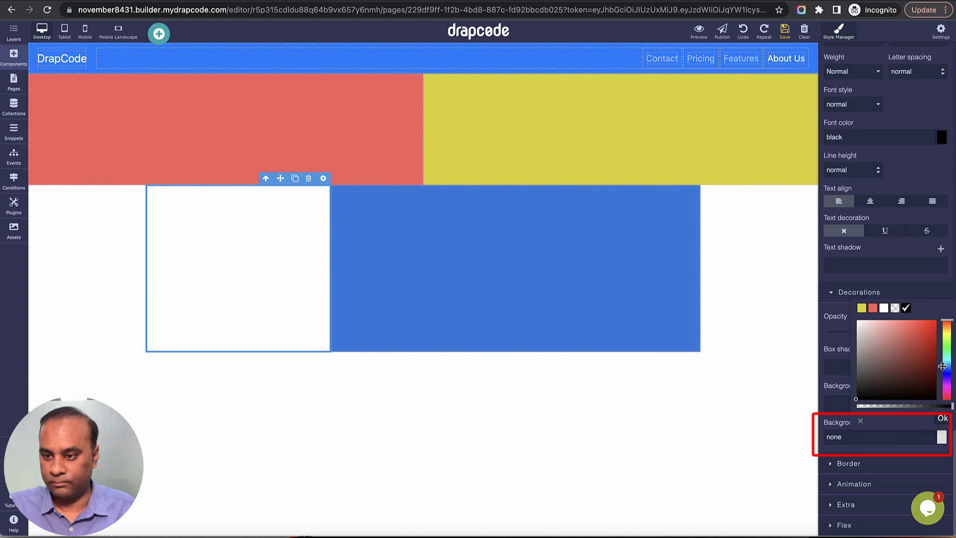
drag(942, 366, 947, 344)
click(899, 328)
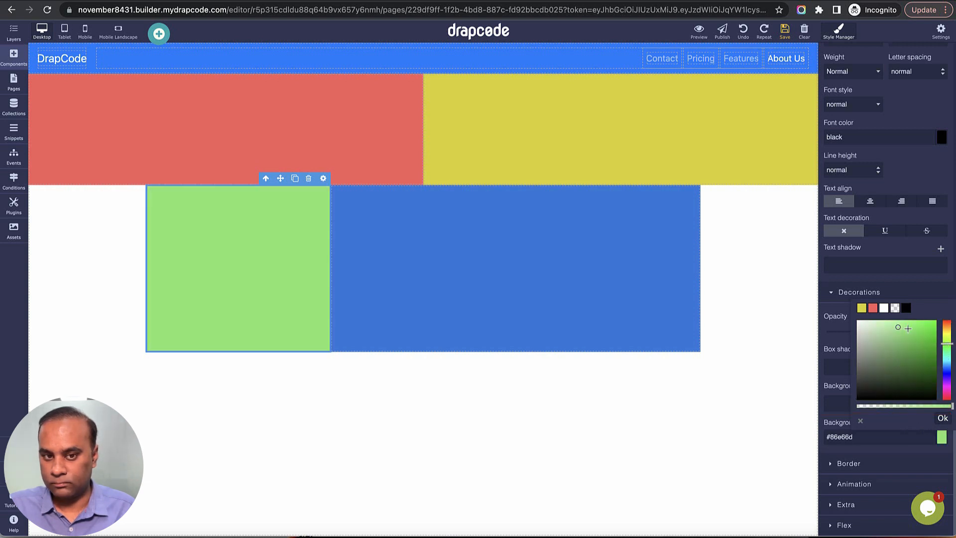
click(763, 269)
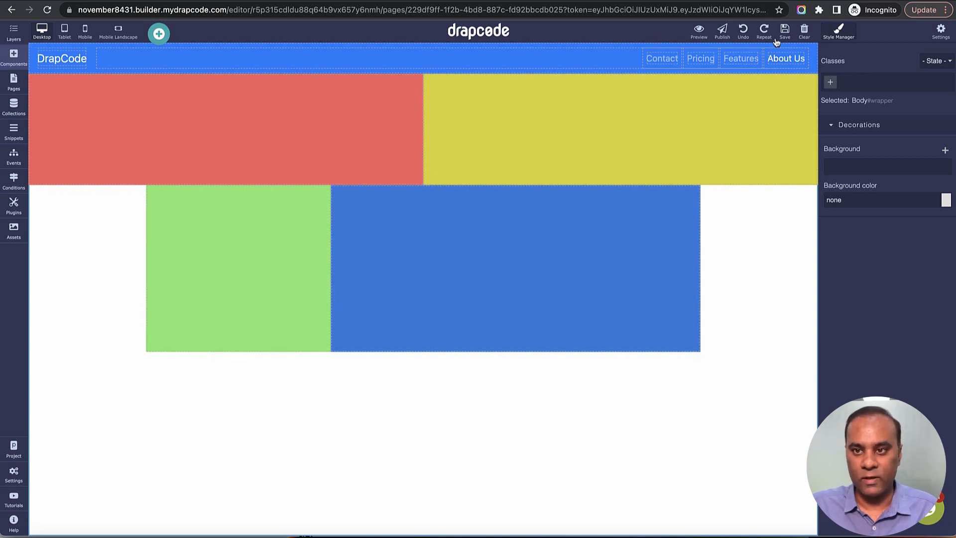
Preview the page and examine both column rows at browser zoom levels from 110% down to 33% and back up to 90%
click(699, 31)
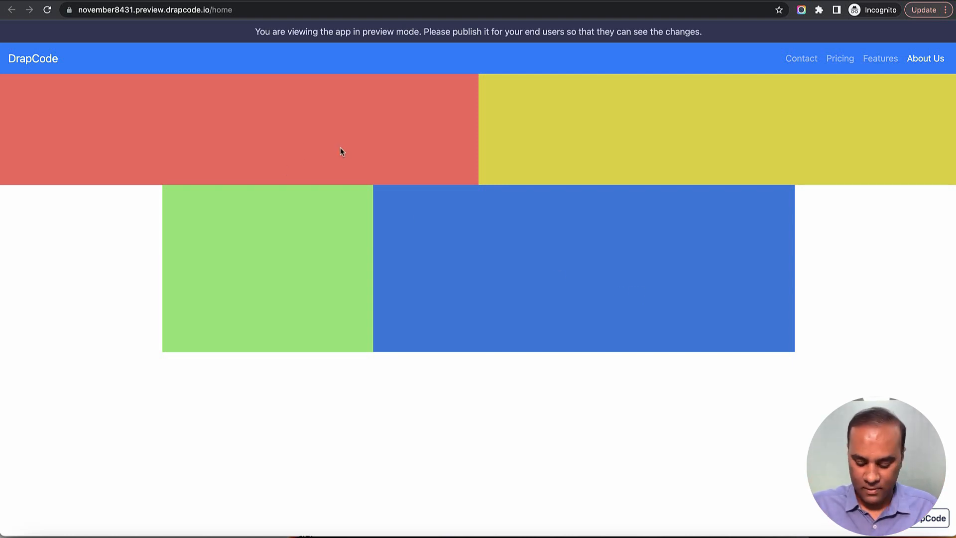
key(super+equal)
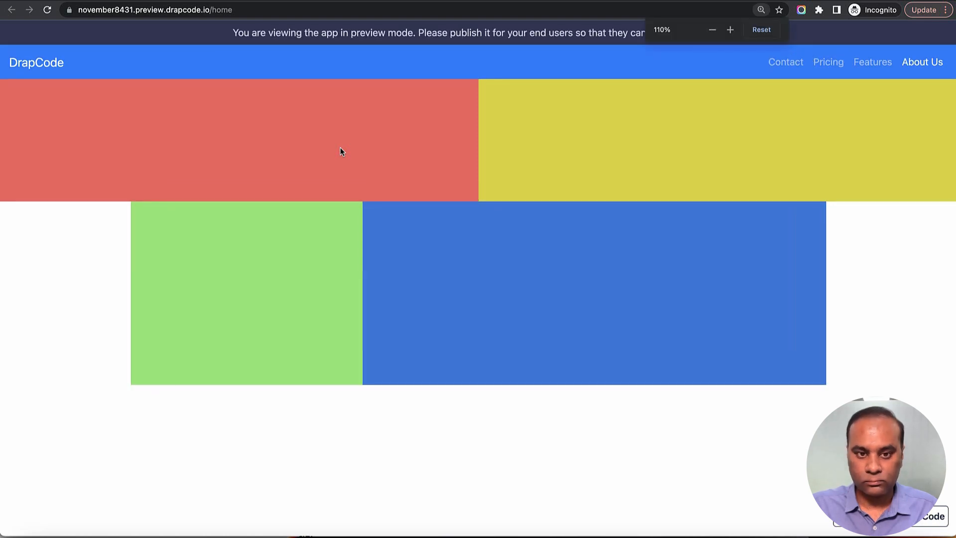
key(super+minus)
key(super+minus)
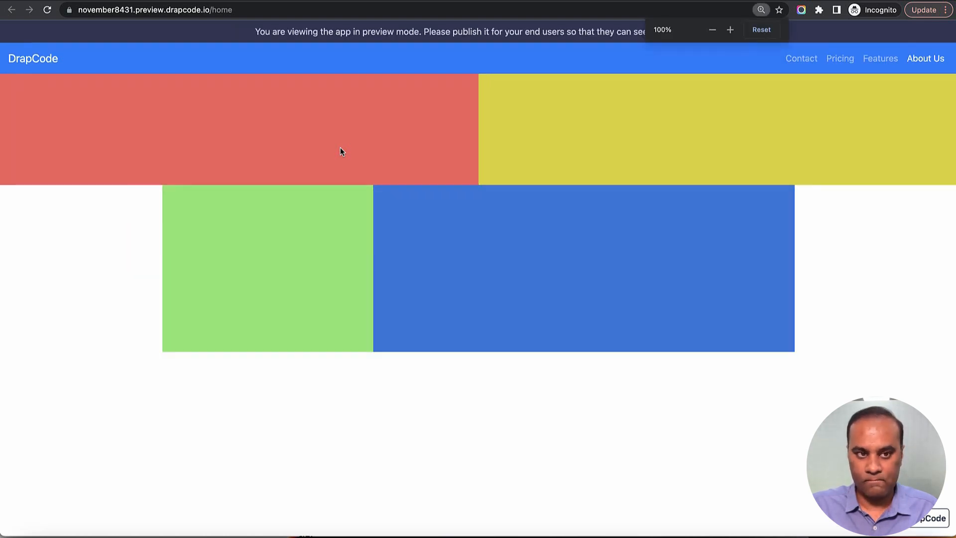
key(super+minus)
key(super+minus)
key(super+minus)
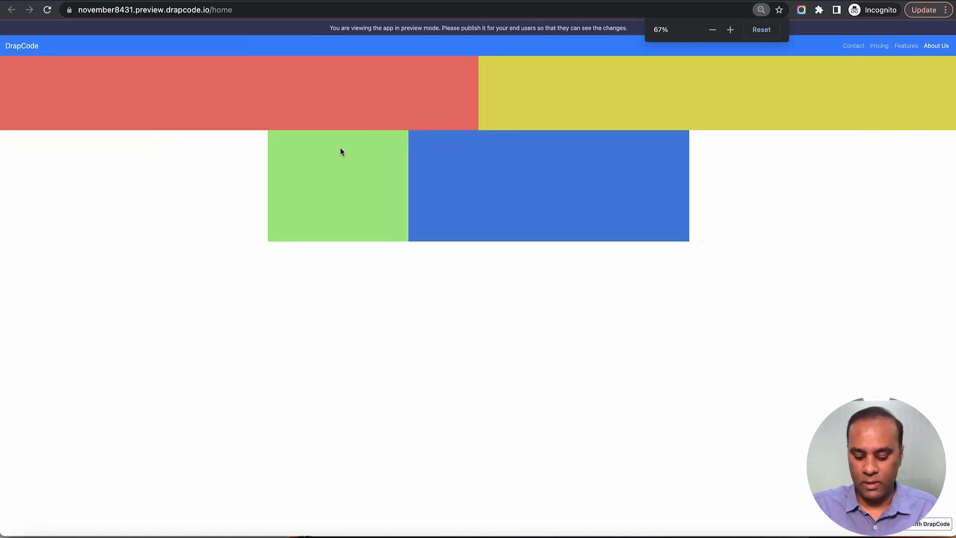
key(super+minus)
key(super+minus)
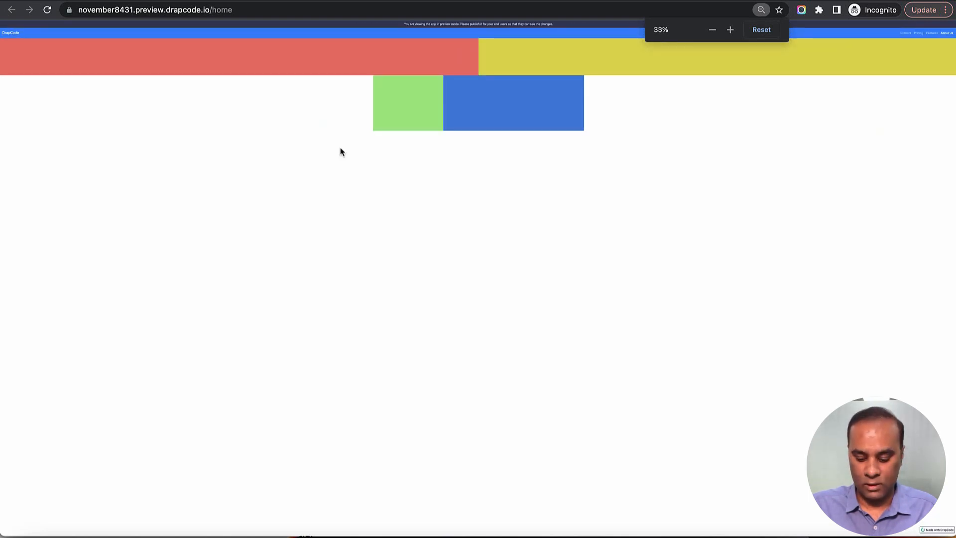
key(super+minus)
key(super+equal)
key(super+equal)
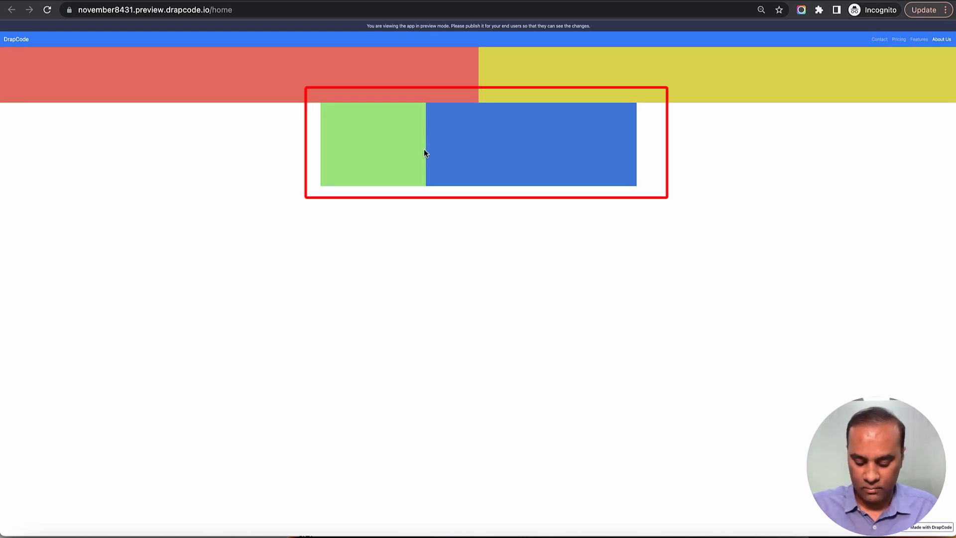
key(super+equal)
key(super+equal)
key(super+equal)
key(super+equal)
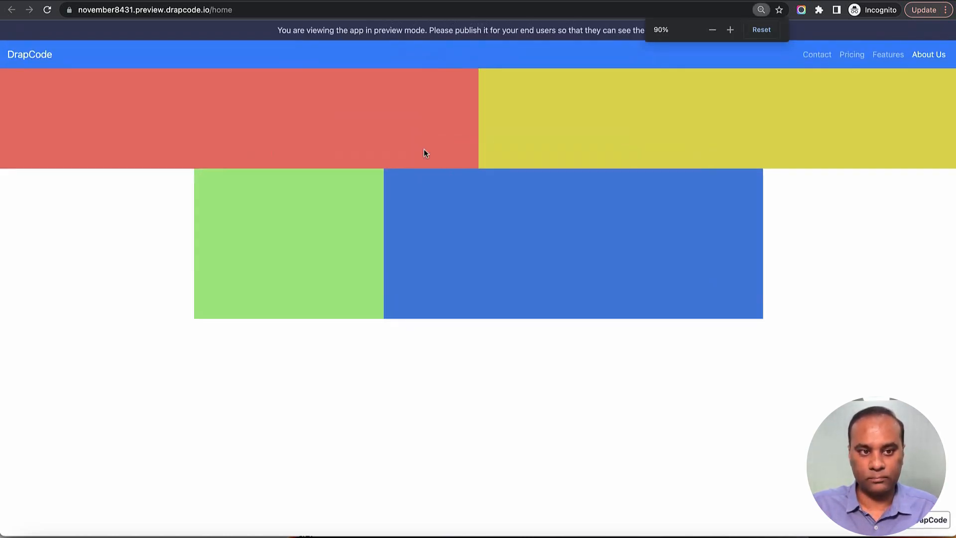
Enlarge the preview to 200% browser zoom and expand and collapse the navbar's hamburger menu to check its responsive behavior
key(super+equal)
key(super+equal)
key(super+equal)
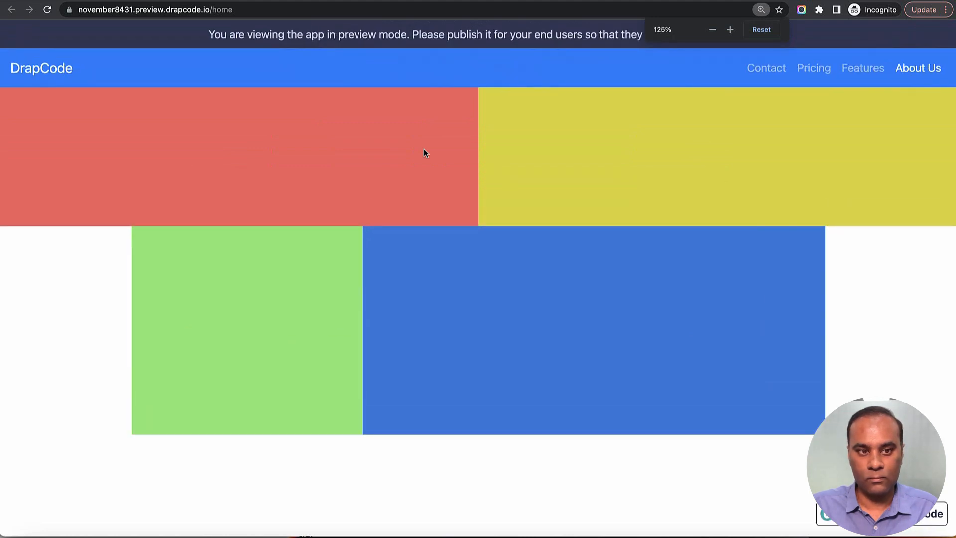
key(super+equal)
key(super+equal)
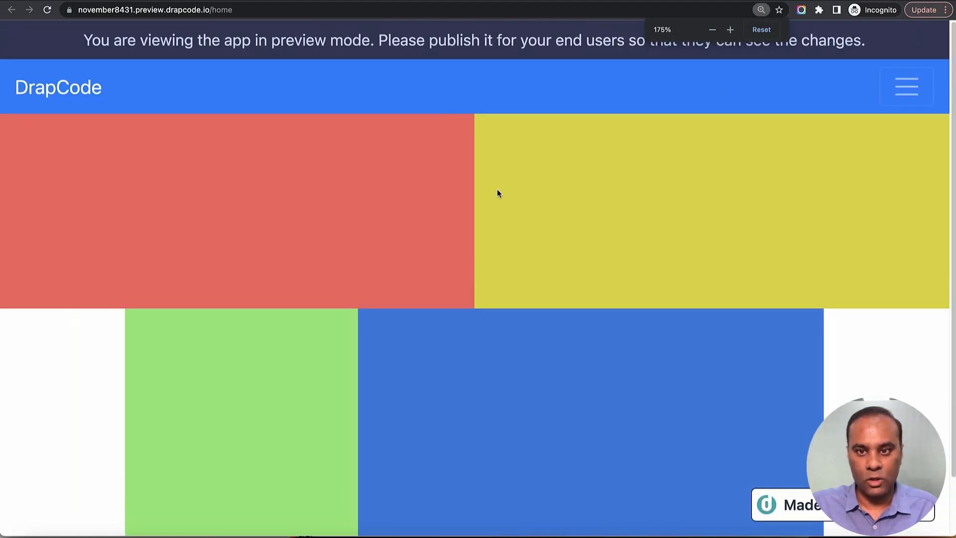
key(super+equal)
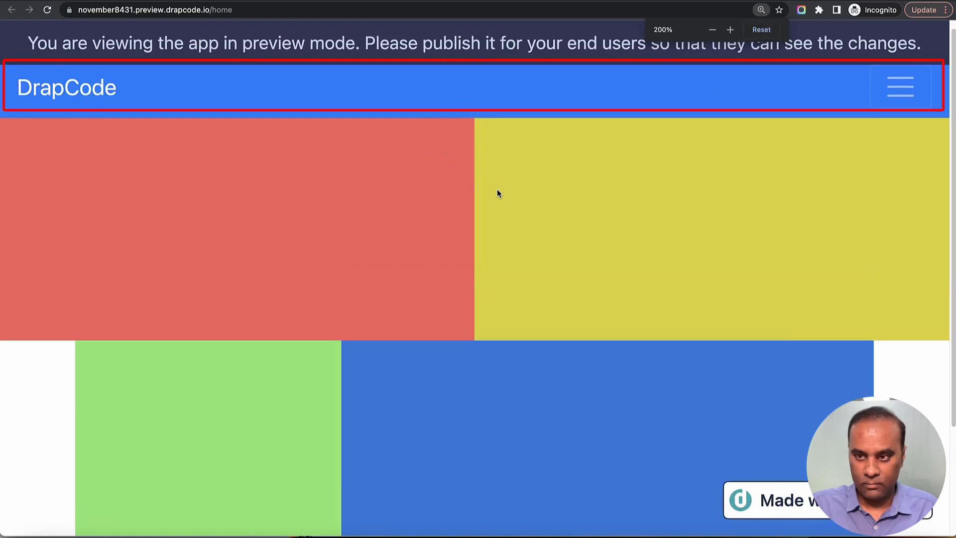
click(900, 87)
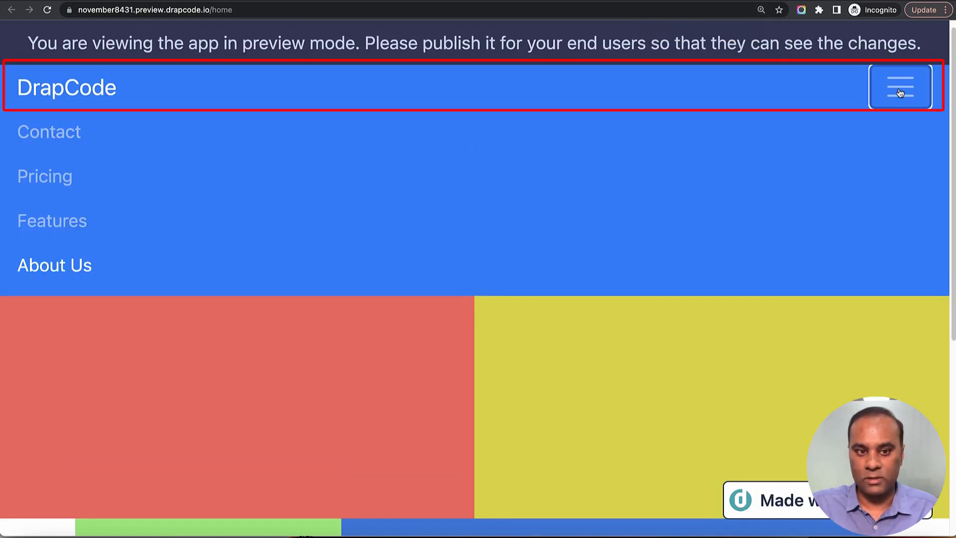
click(893, 92)
Examine how the columns stack at 250% browser zoom, and reset the preview to 100%
scroll(829, 161, down, 1)
scroll(831, 162, down, 1)
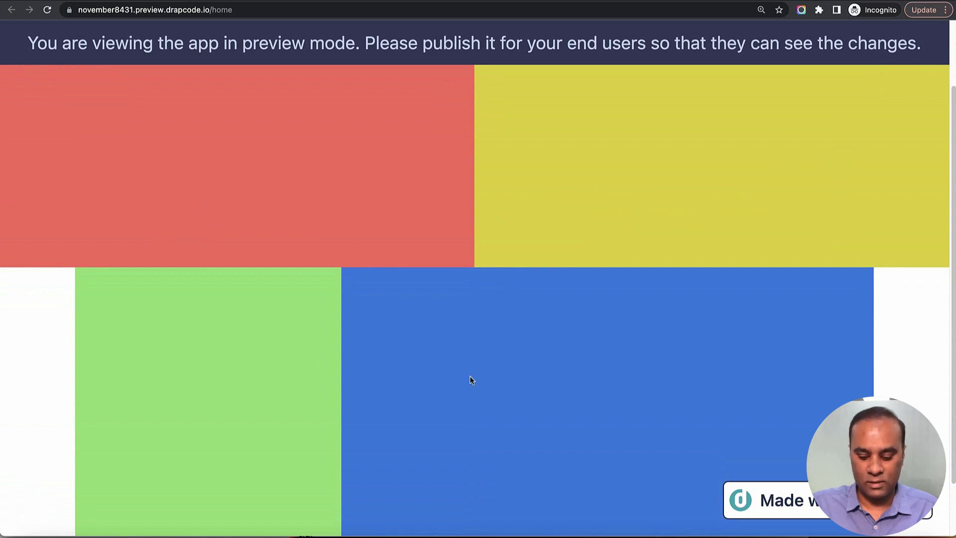
key(super+equal)
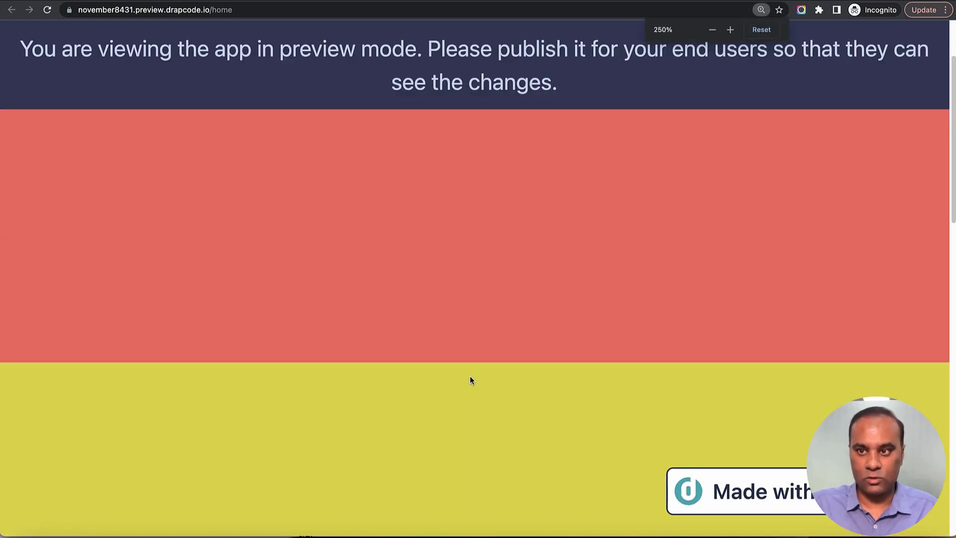
scroll(575, 343, down, 2)
scroll(574, 343, down, 8)
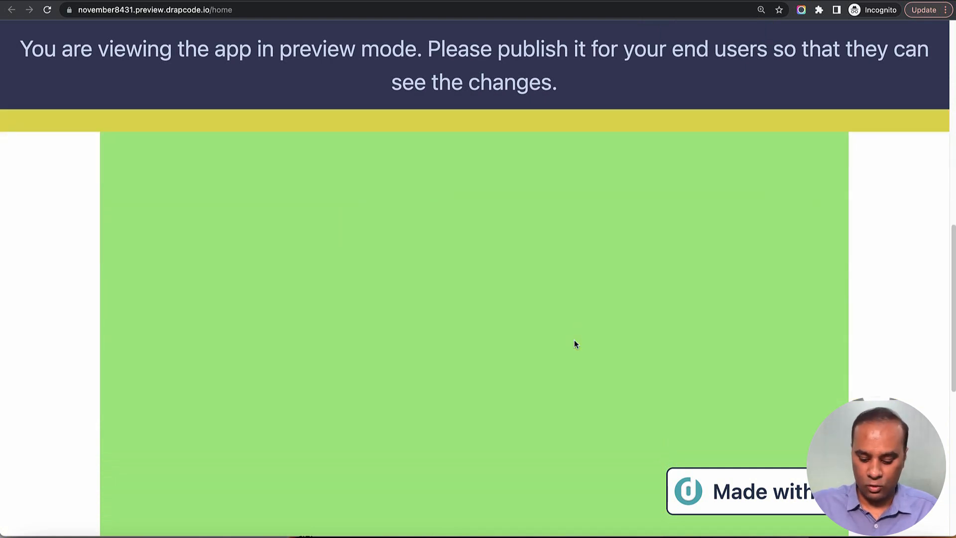
key(super+0)
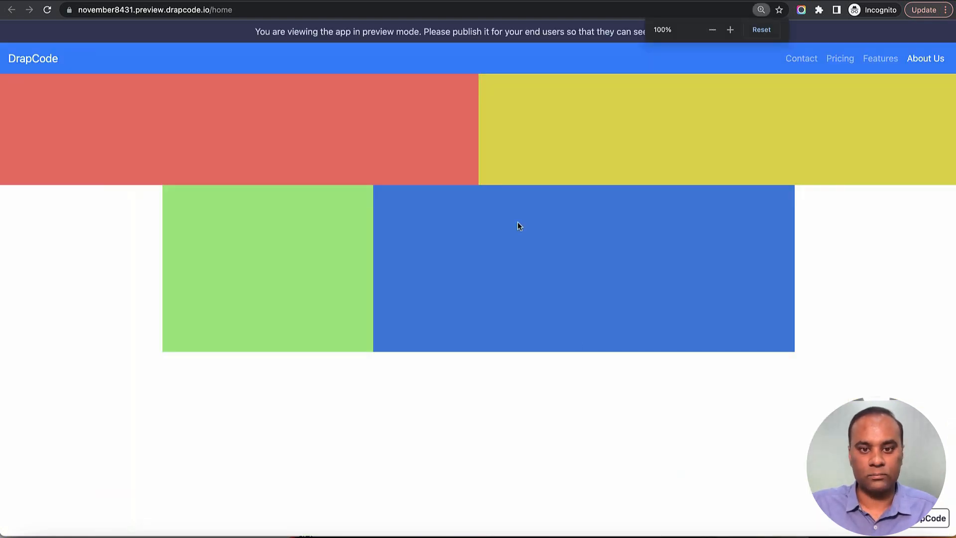
Return to the page builder, check the column rows in the tablet and mobile views, and restore the desktop view
key(ctrl+shift+Tab)
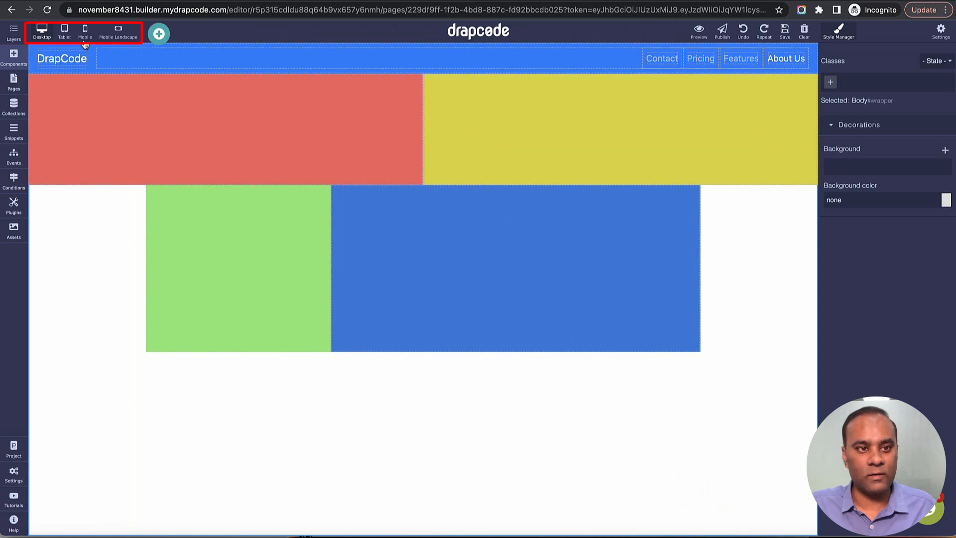
click(64, 32)
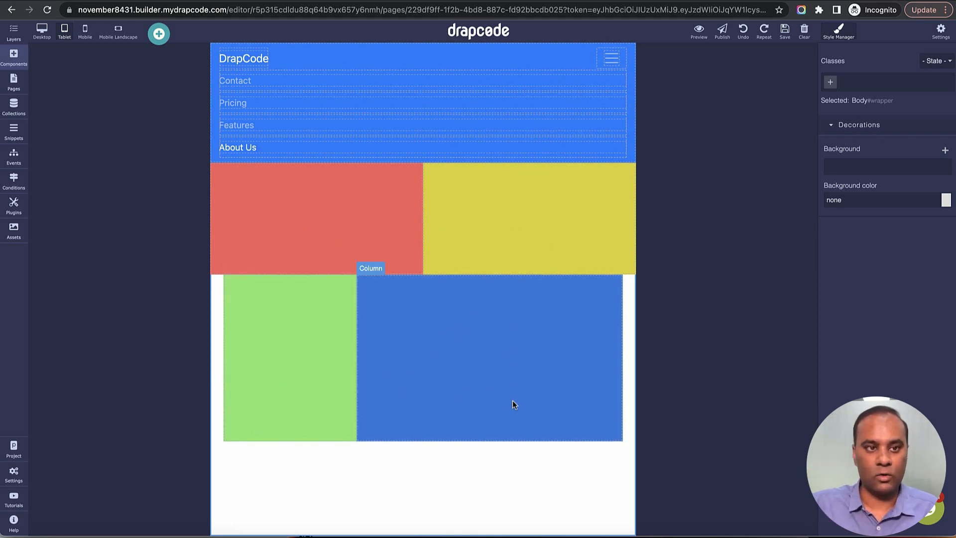
click(86, 38)
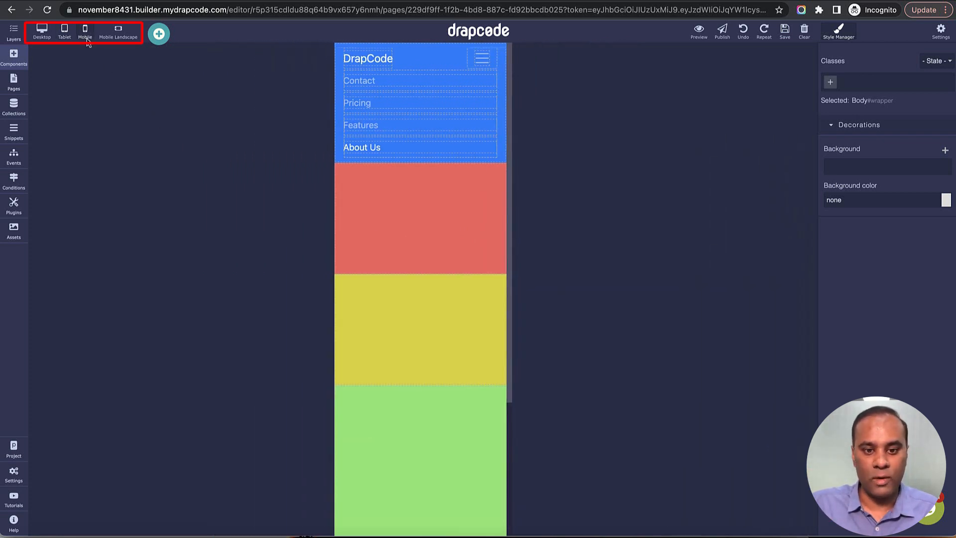
scroll(482, 289, down, 3)
scroll(475, 274, up, 3)
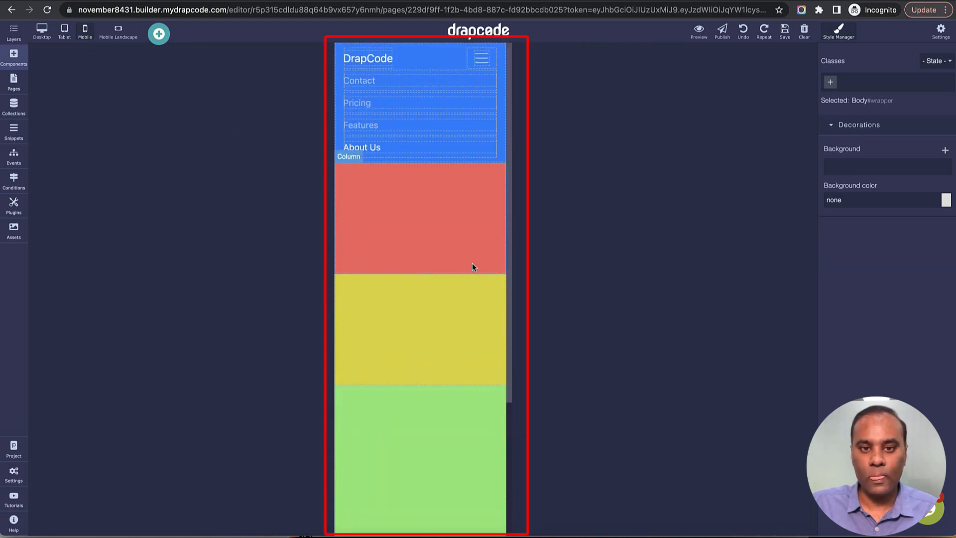
scroll(435, 360, down, 3)
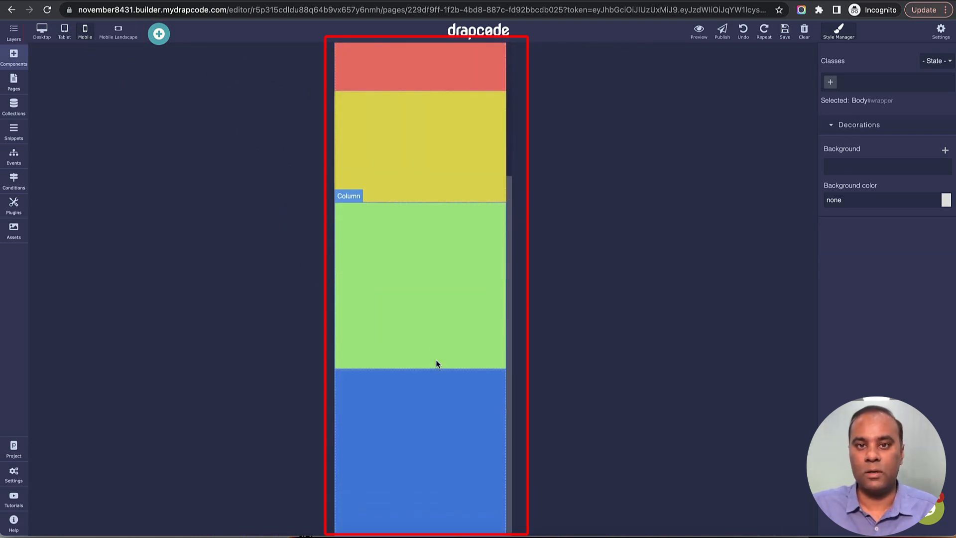
click(34, 34)
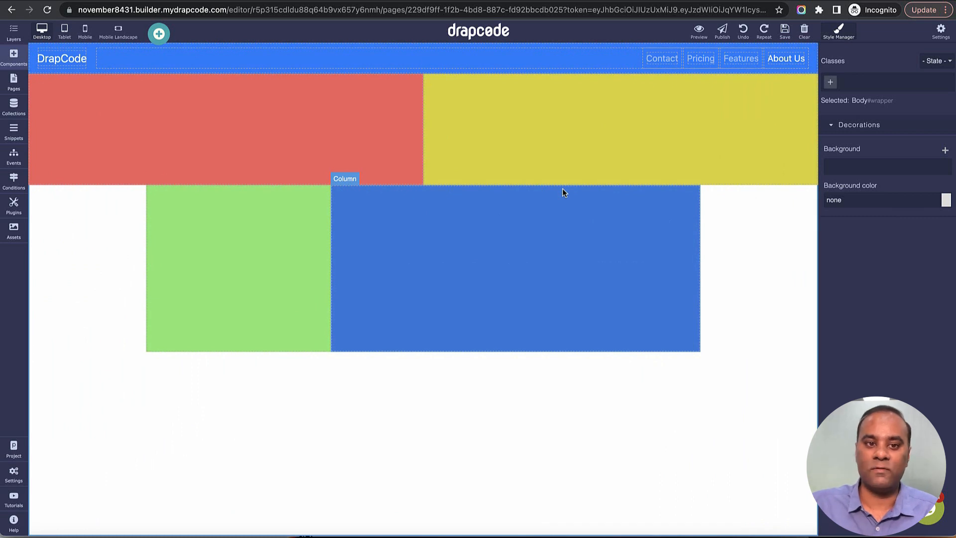
Delete the red and yellow column row, and remove the blue and green columns from the row below it
click(745, 173)
click(754, 67)
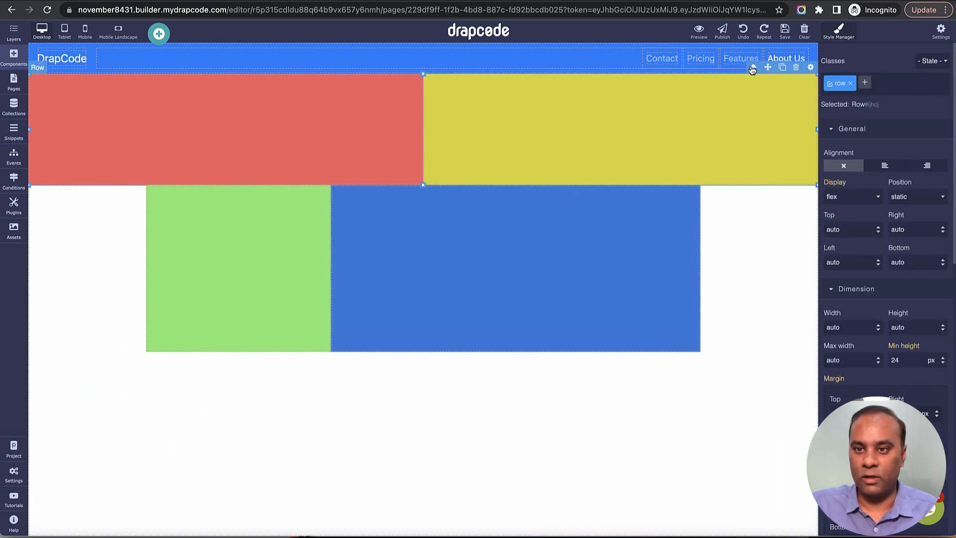
click(796, 67)
click(688, 126)
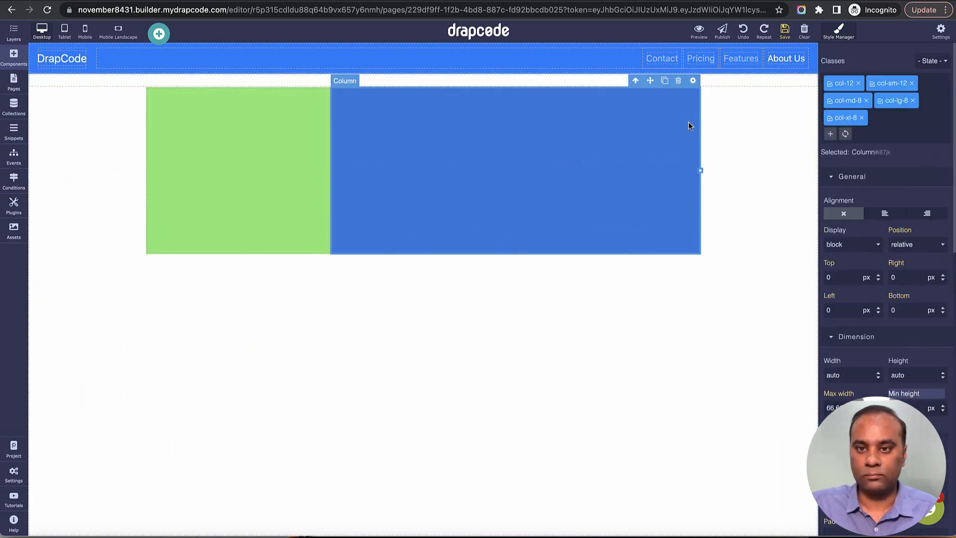
click(678, 82)
click(664, 104)
click(679, 82)
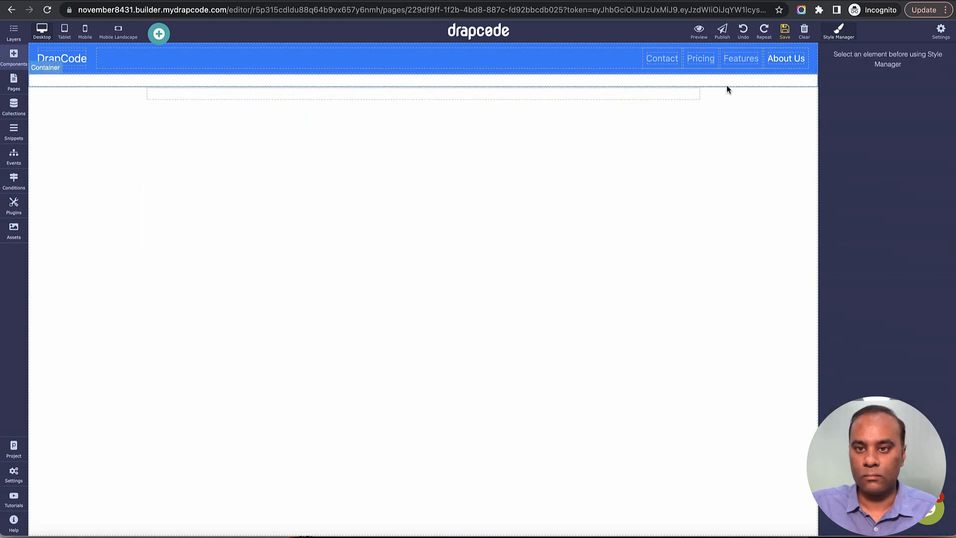
Delete the empty full-width container and the empty fixed-width container beneath the navbar
click(743, 84)
click(796, 67)
click(697, 81)
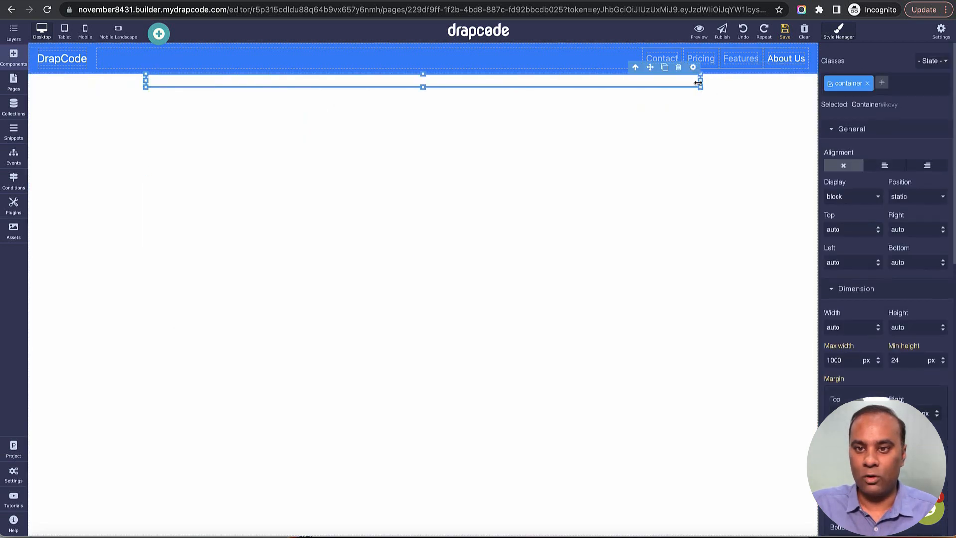
click(682, 69)
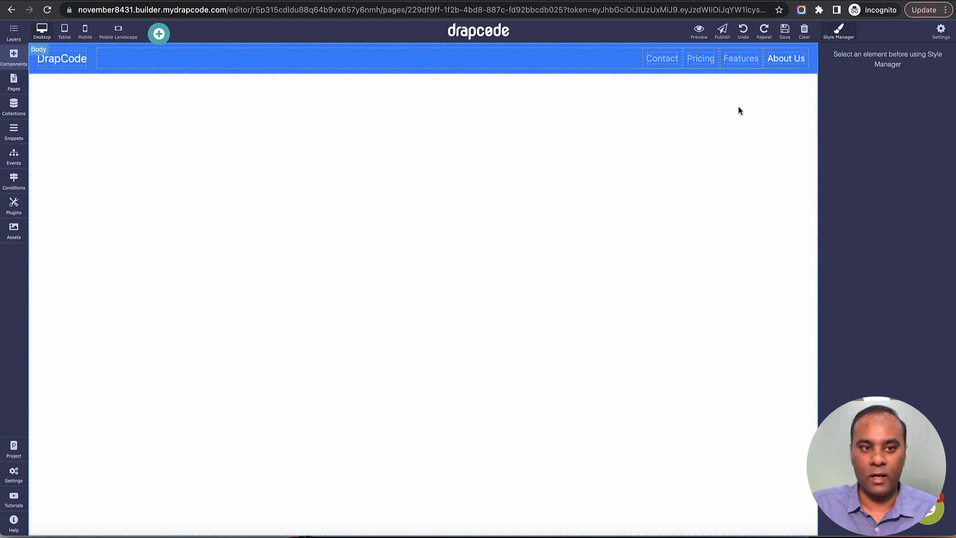
Add a Sections component below the navbar with the text-only "2 Columns: 4/12,8/12" layout that shows two equal columns
click(13, 55)
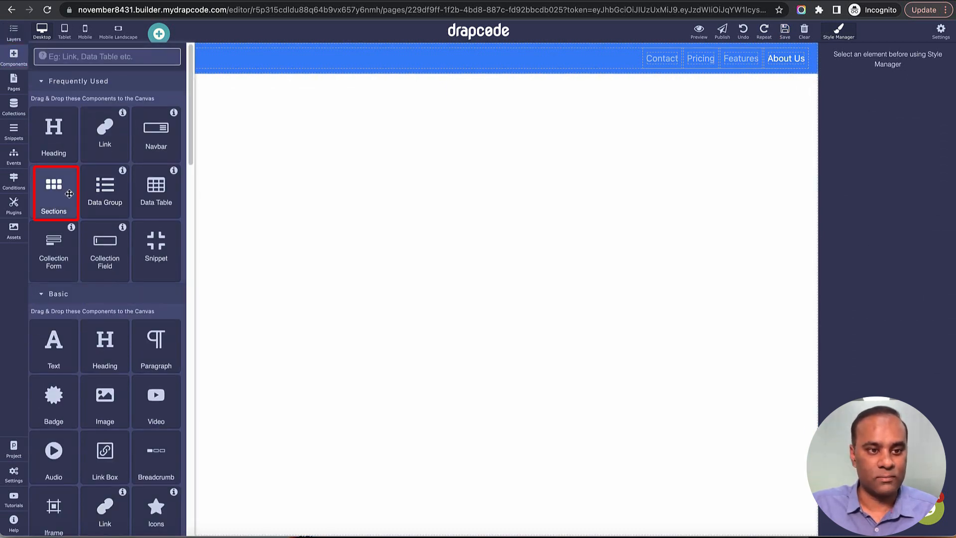
drag(54, 190, 258, 222)
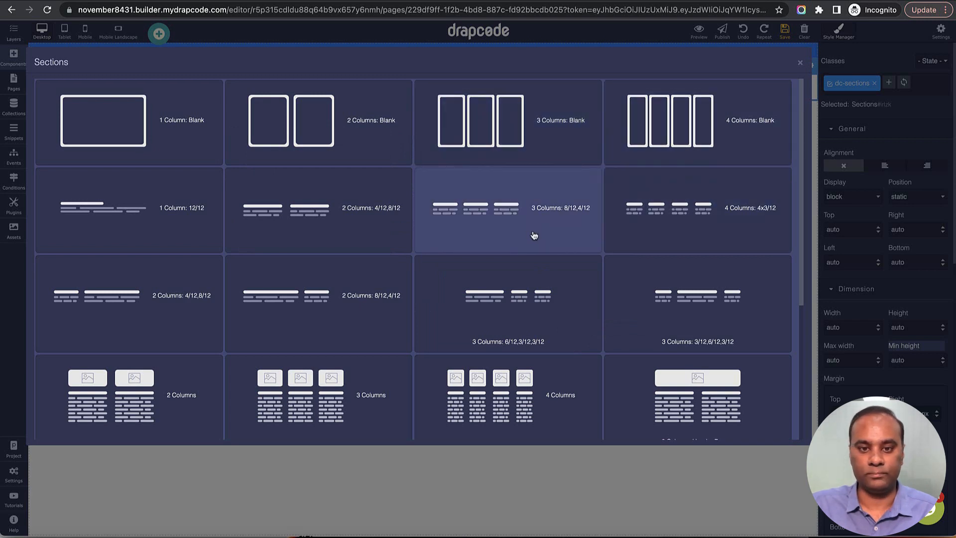
click(306, 222)
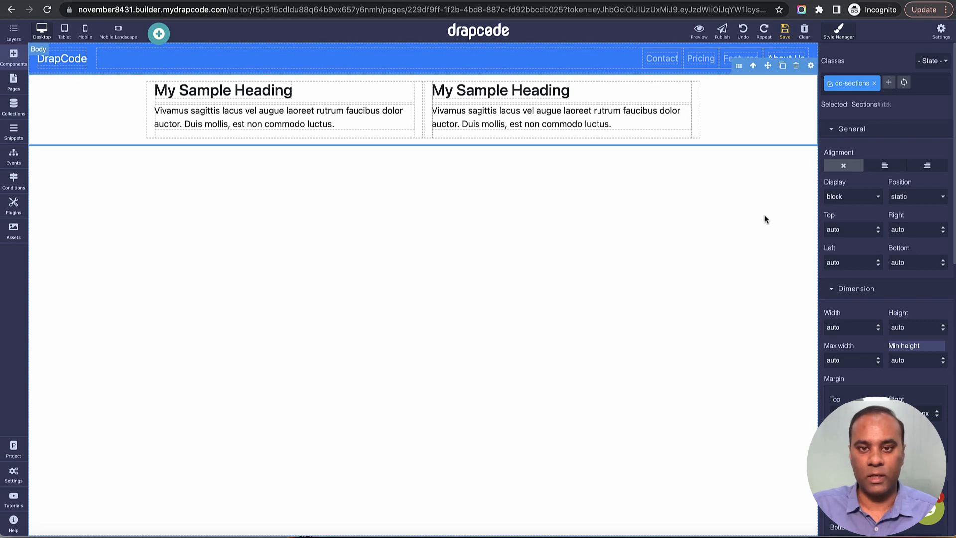
Add a second Sections component below the two-column section, using the "3 Columns" layout with images
click(14, 31)
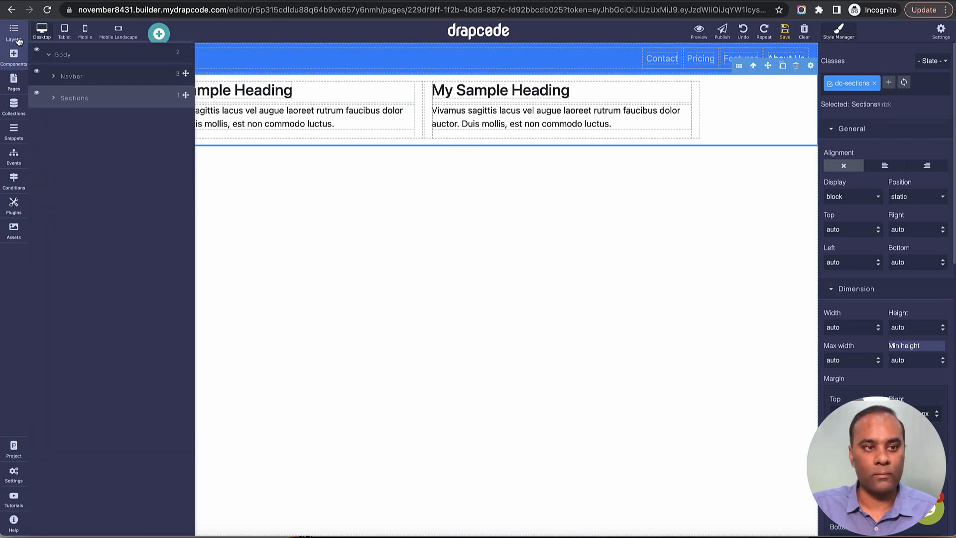
click(14, 57)
drag(59, 204, 286, 279)
scroll(409, 345, down, 2)
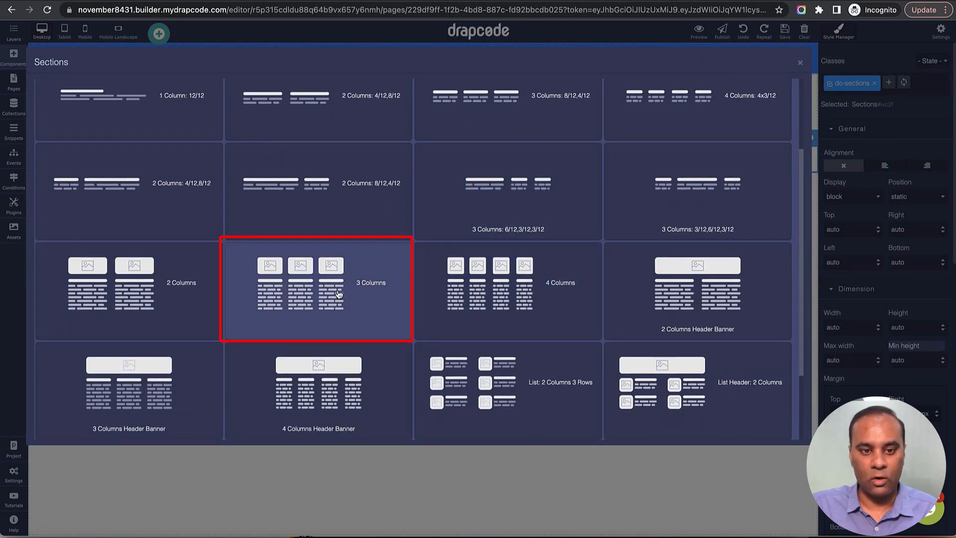
click(367, 295)
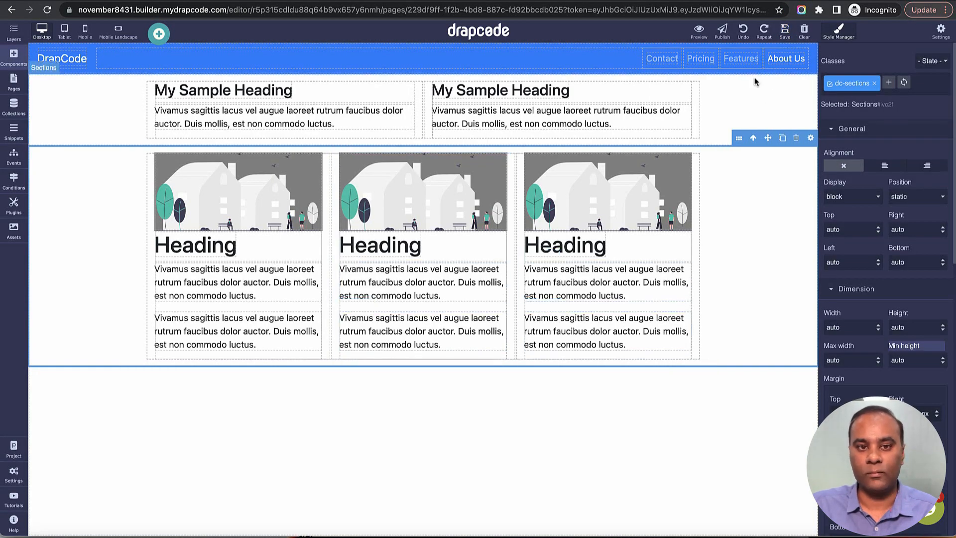
Check both new sections in the tablet and mobile views, and return to the desktop view
click(65, 31)
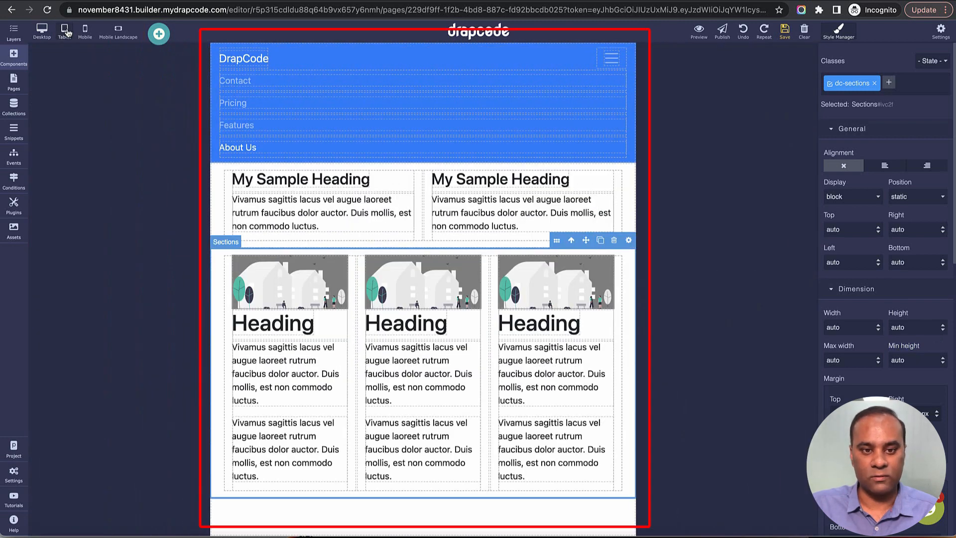
click(89, 35)
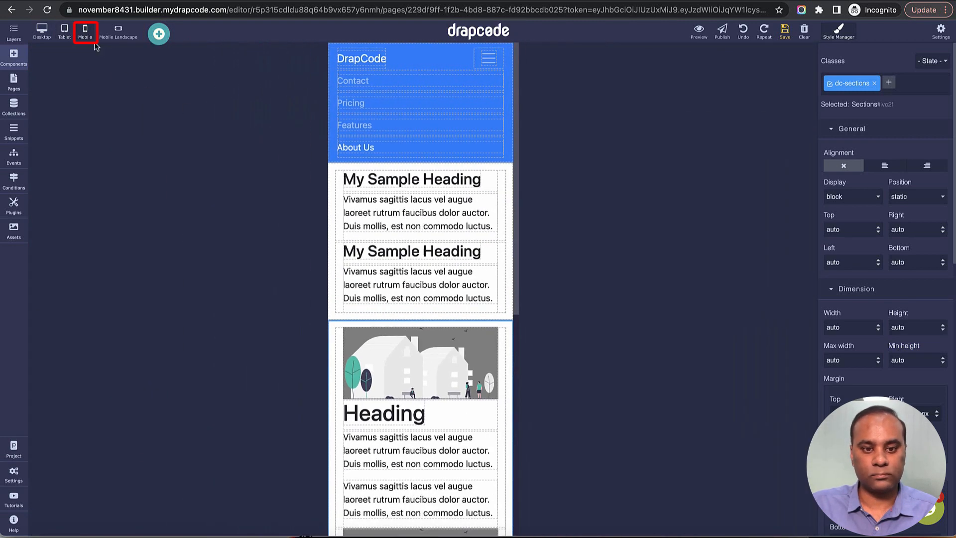
scroll(451, 244, down, 10)
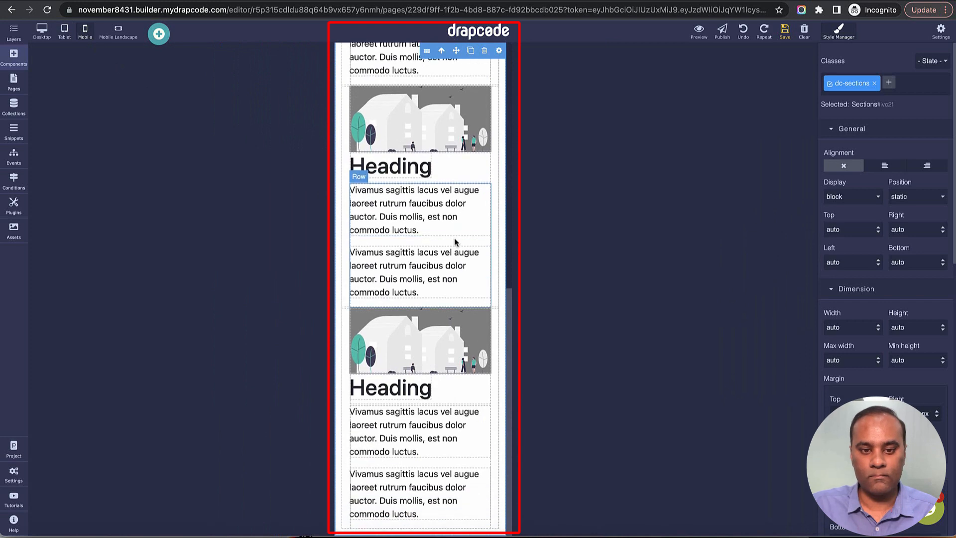
scroll(454, 239, up, 10)
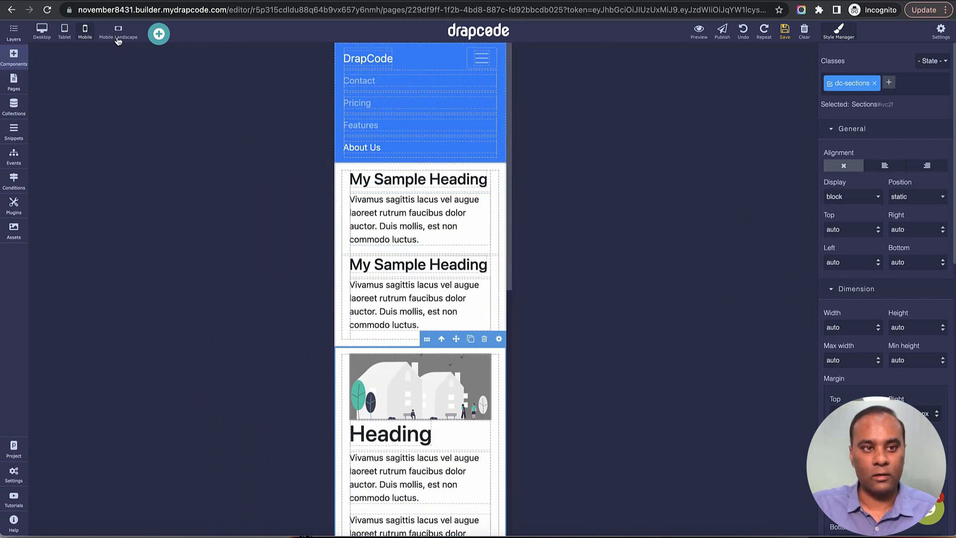
click(118, 36)
click(88, 36)
click(43, 32)
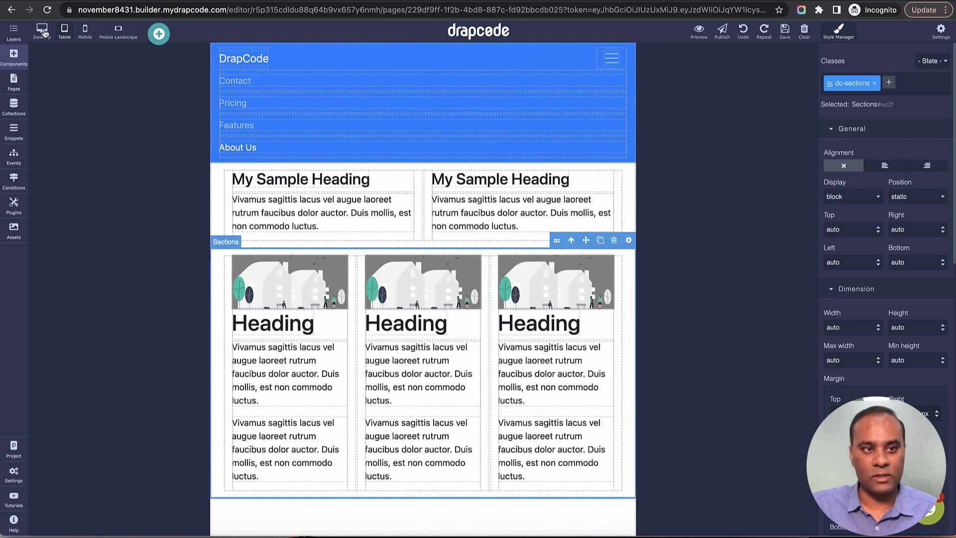
click(43, 32)
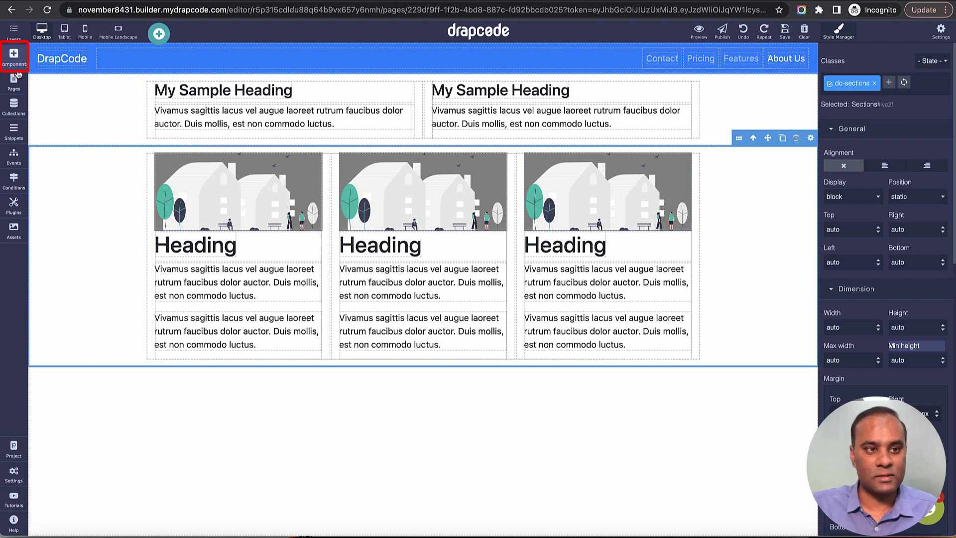
Add a third Sections component at the page's end with the "3 Columns" image layout, and switch it to "4 Columns"
click(14, 58)
drag(53, 192, 218, 410)
scroll(541, 348, down, 4)
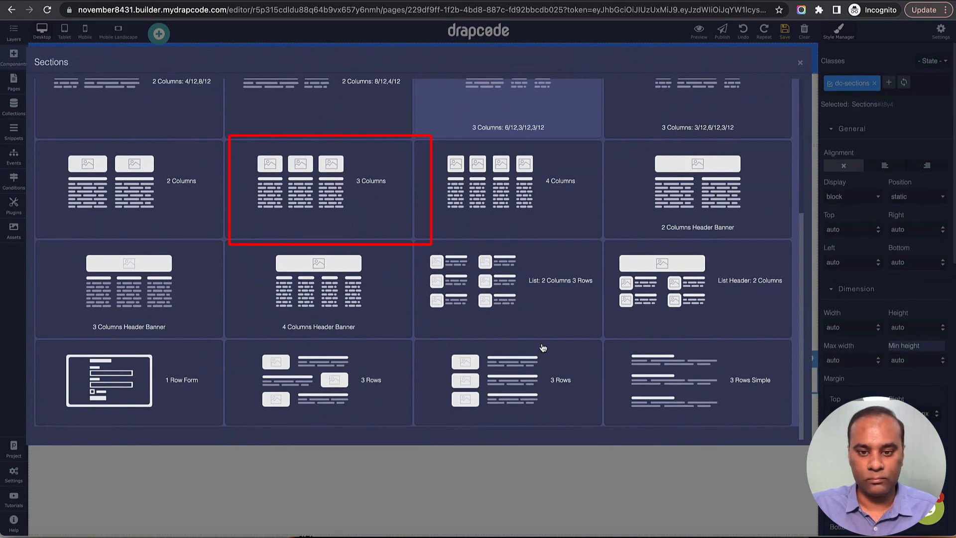
click(299, 207)
scroll(707, 341, down, 1)
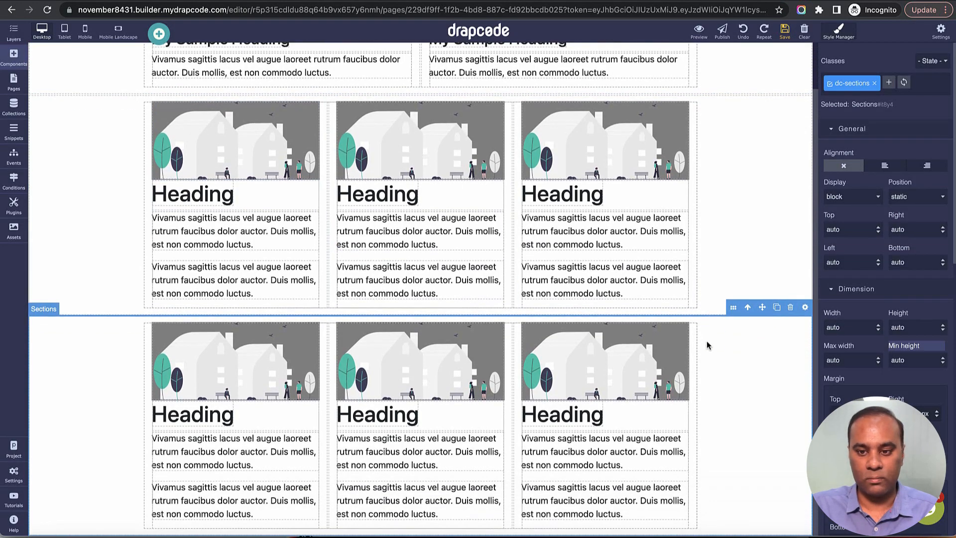
click(734, 307)
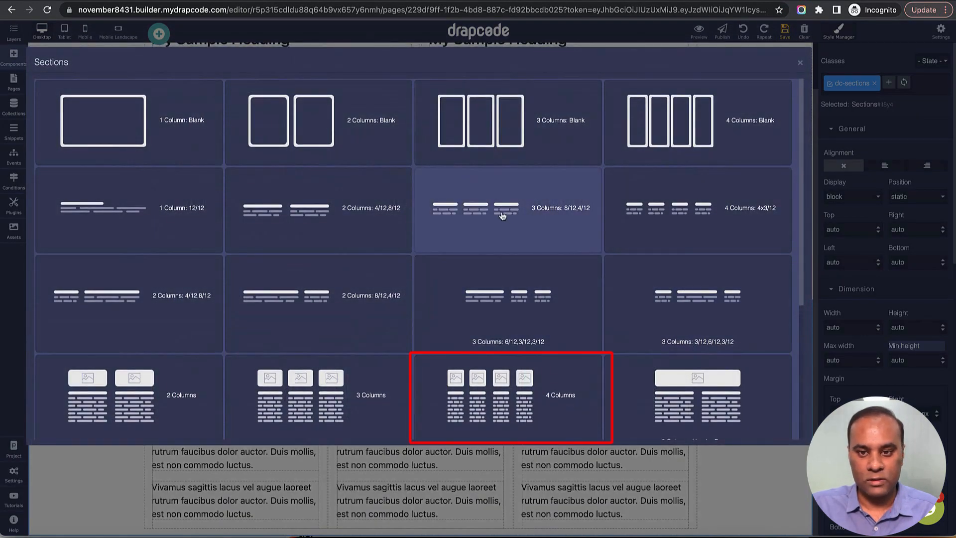
click(510, 380)
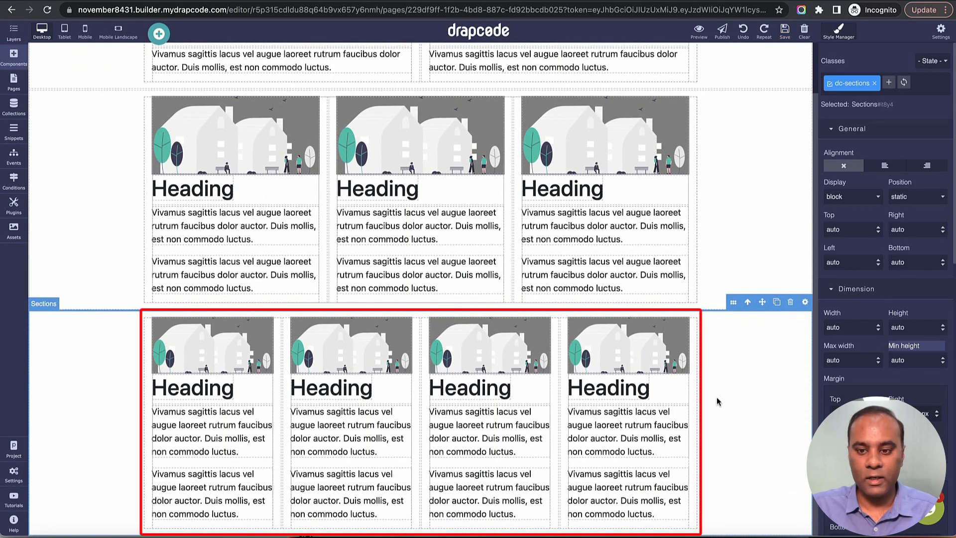
Set the width of the four-column section's container to "Fluid (100% width of parent element)"
click(697, 386)
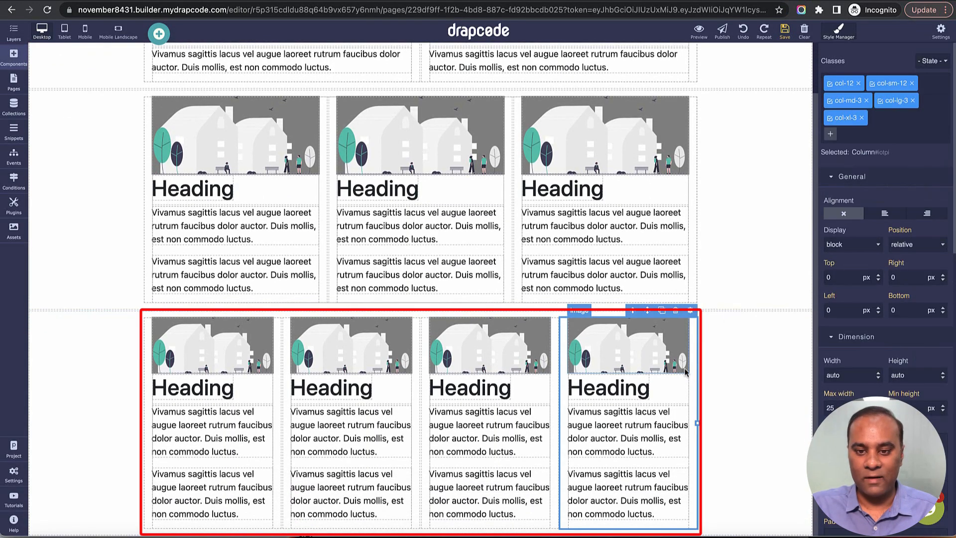
click(632, 312)
click(632, 312)
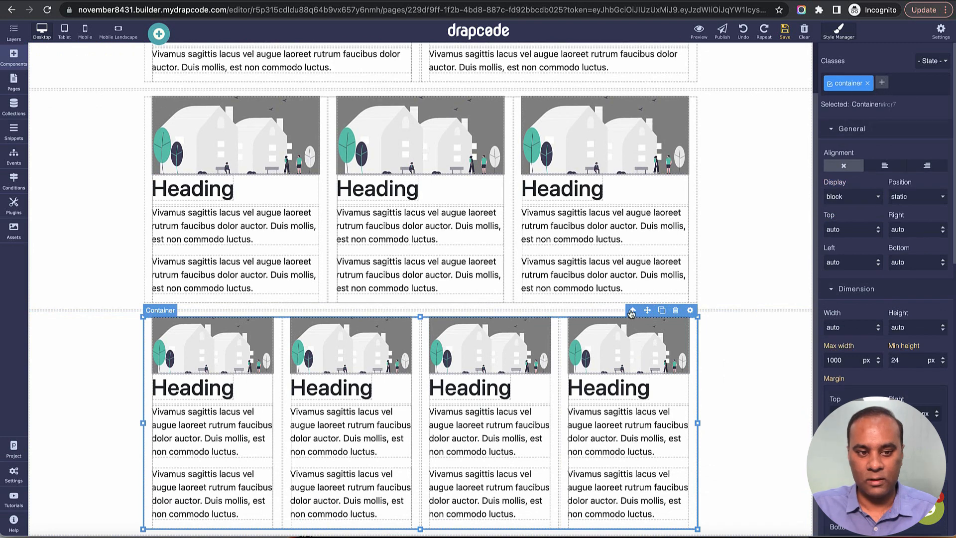
click(590, 347)
click(626, 312)
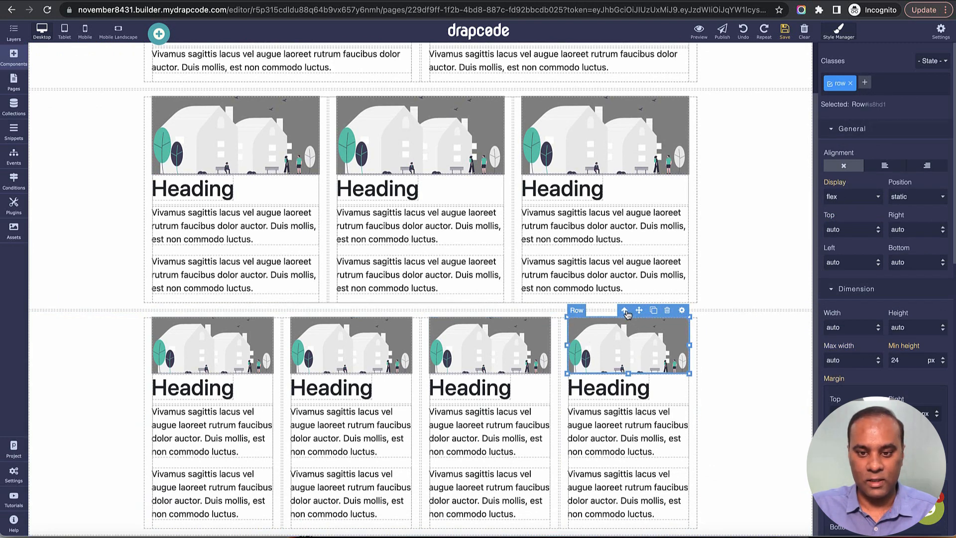
click(626, 311)
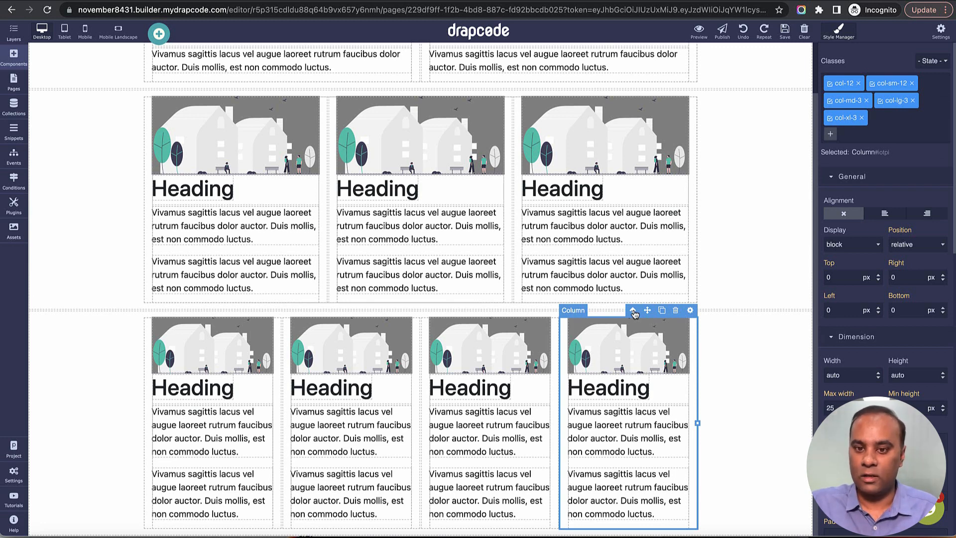
click(633, 311)
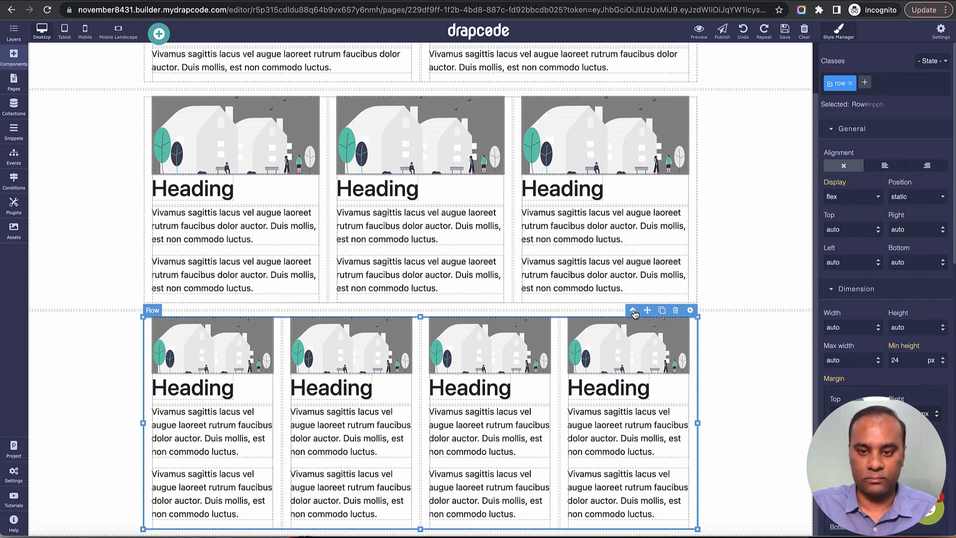
click(633, 312)
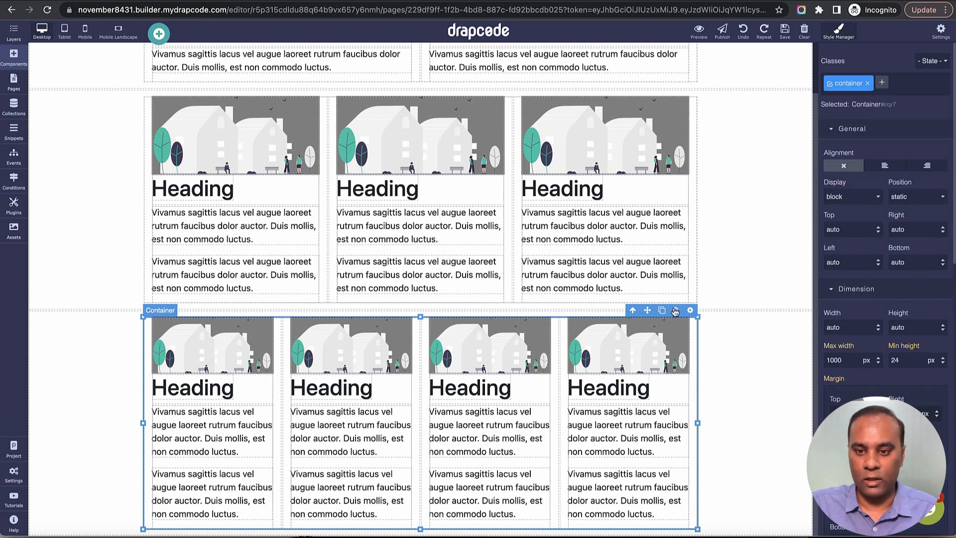
click(690, 310)
click(536, 275)
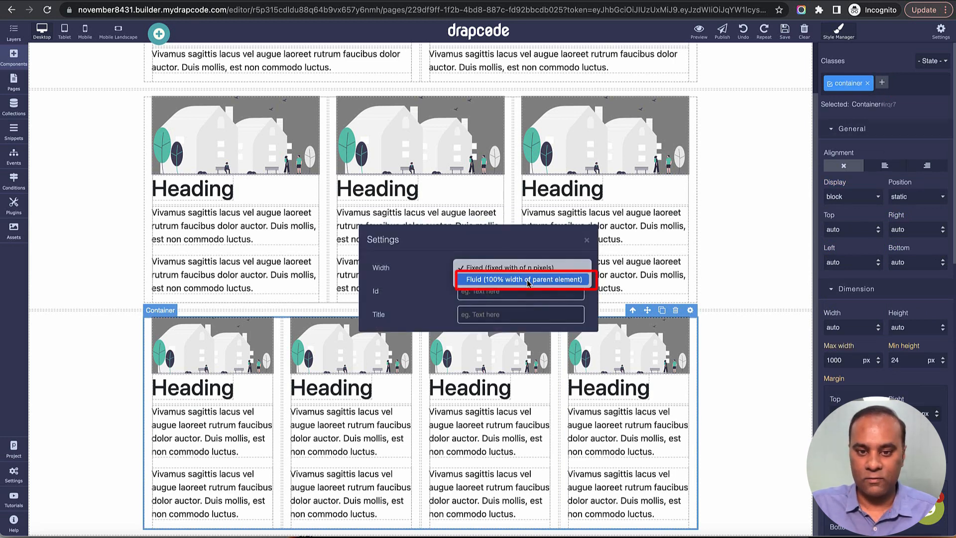
click(530, 282)
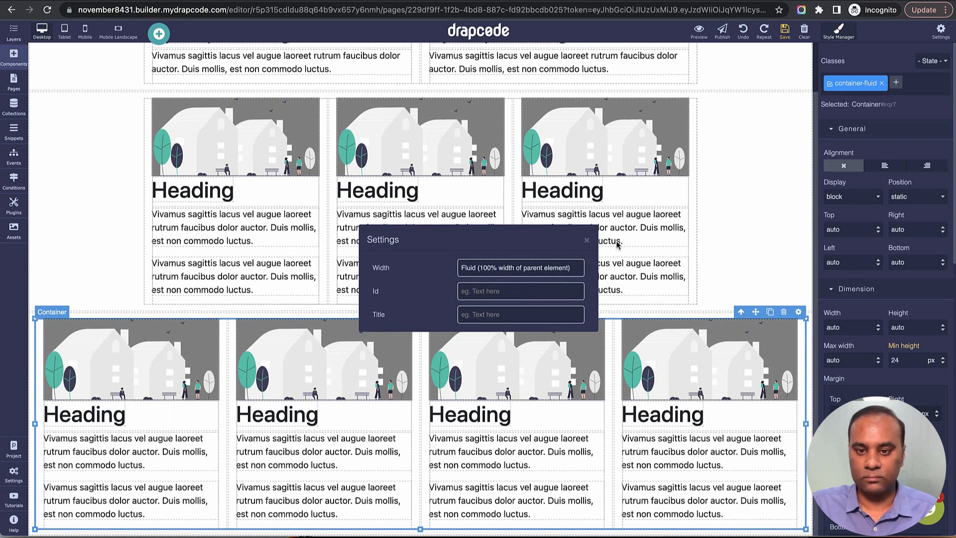
click(587, 240)
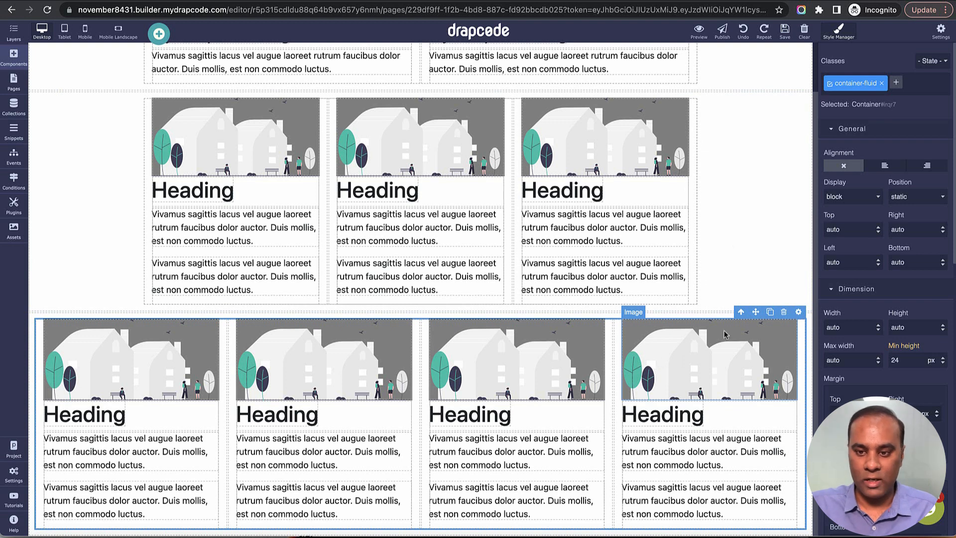
Duplicate the four-column row twice inside its fluid container, and save the page
click(621, 340)
click(741, 314)
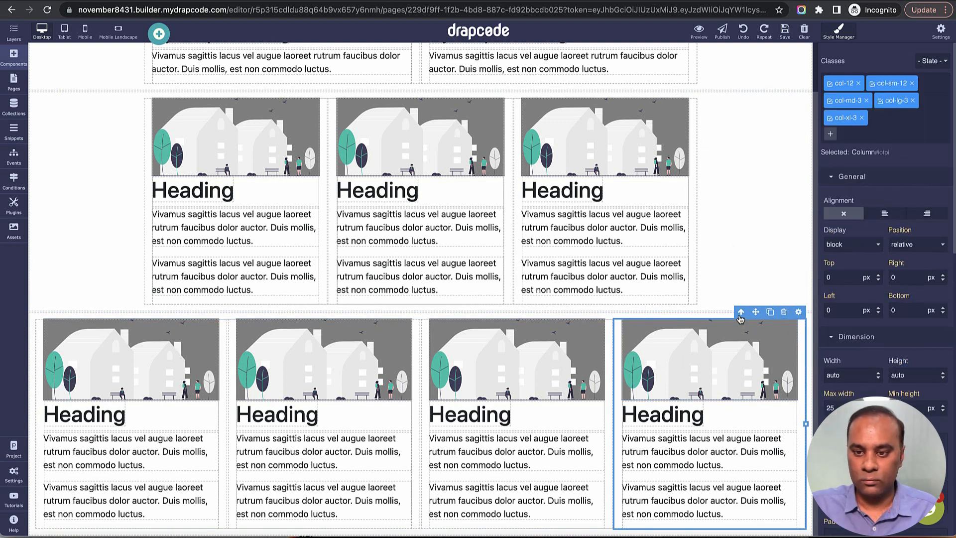
click(741, 314)
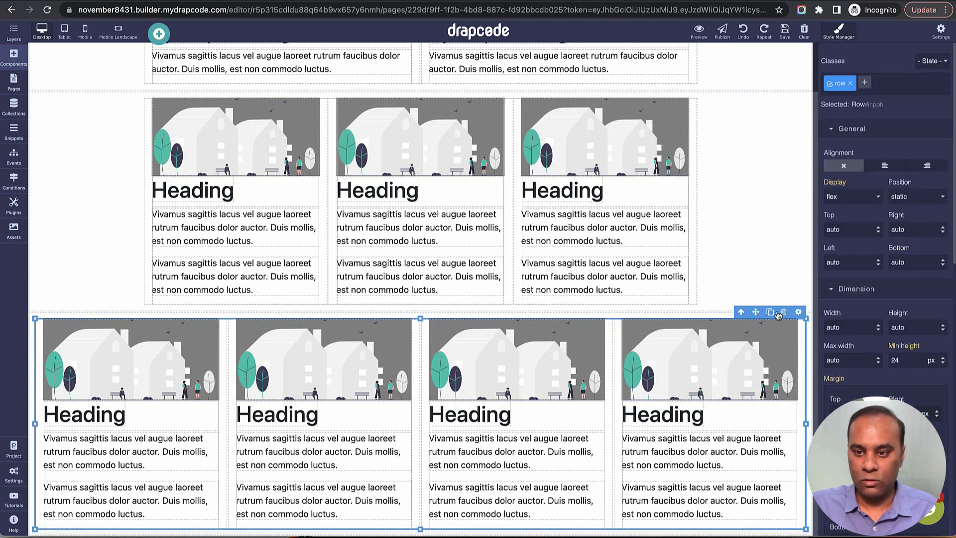
click(771, 312)
scroll(773, 361, down, 8)
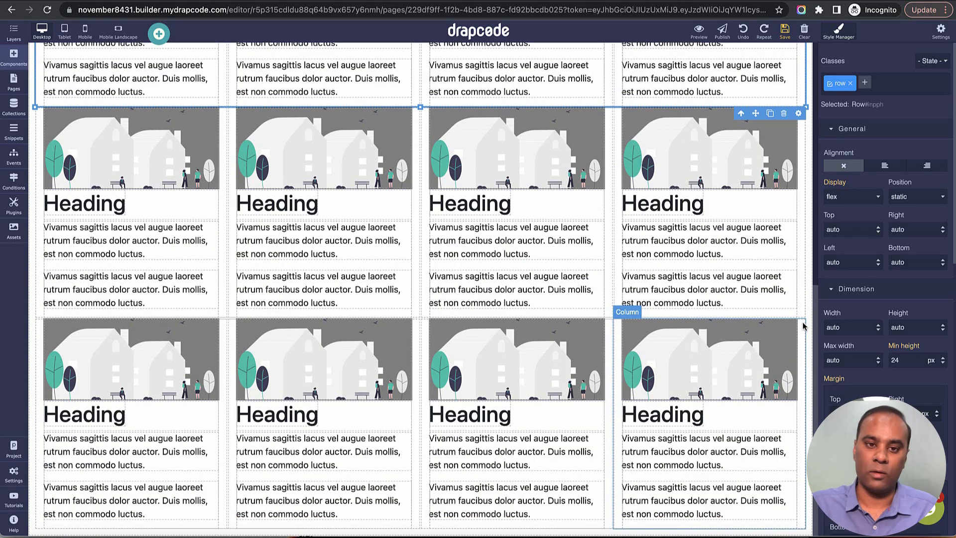
scroll(605, 294, up, 1)
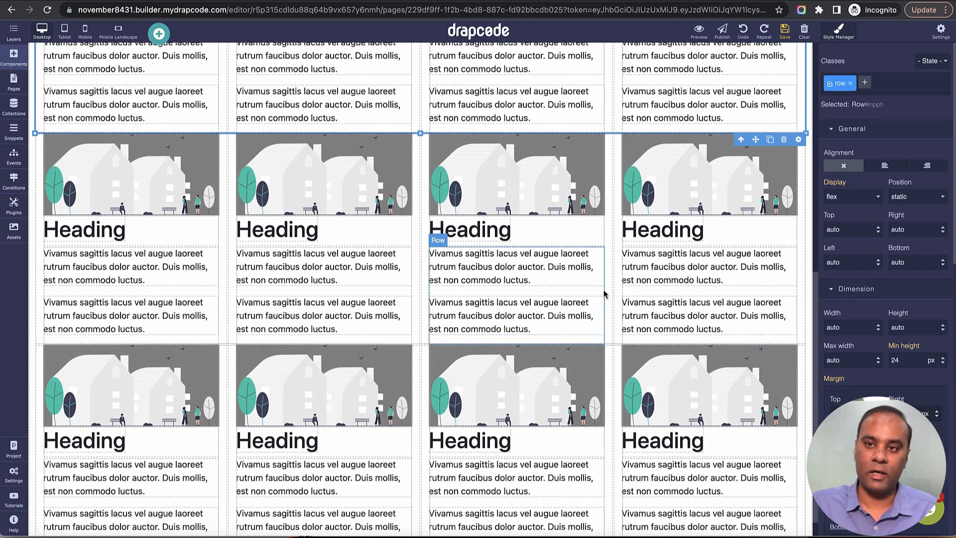
click(785, 31)
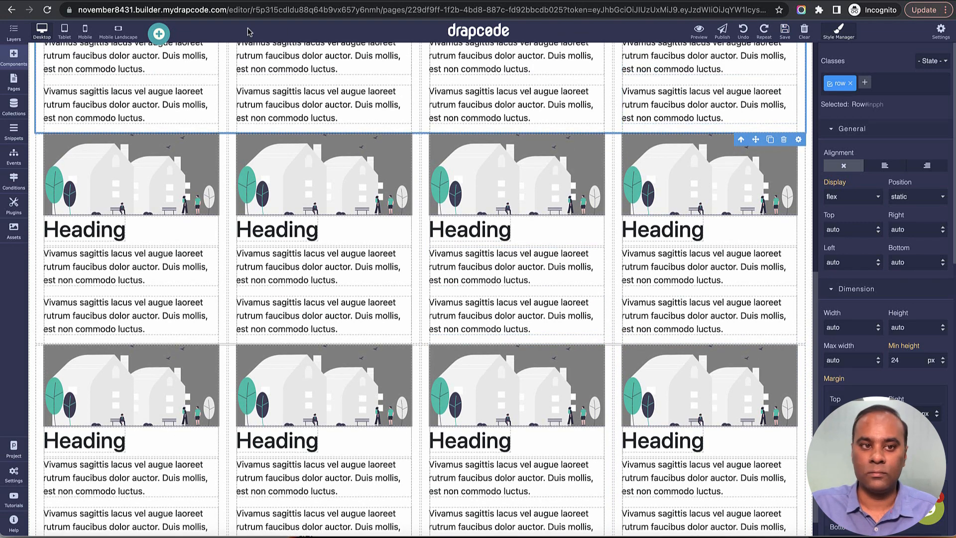
Check the whole page in the mobile view, return to the desktop view and save the page
click(85, 31)
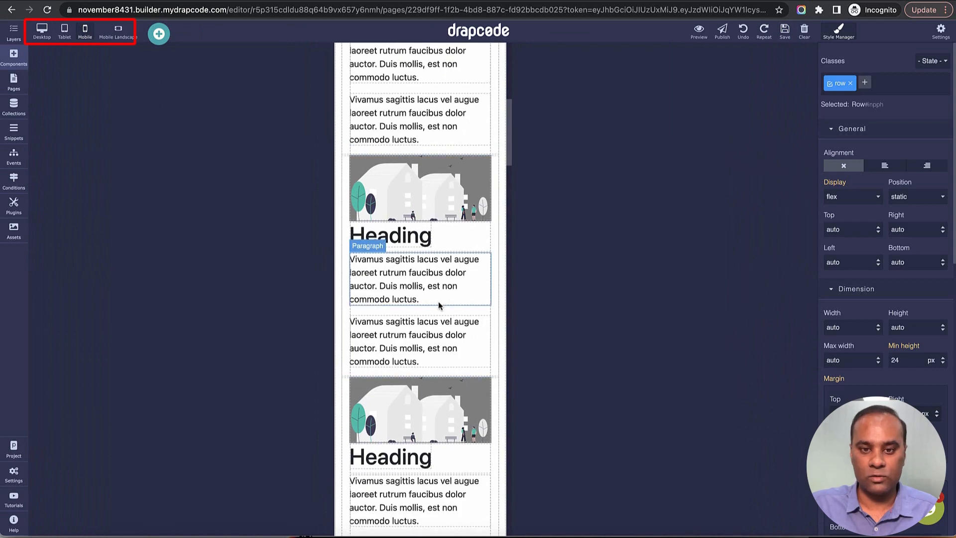
scroll(439, 304, down, 3)
scroll(438, 304, up, 1)
scroll(438, 304, down, 1)
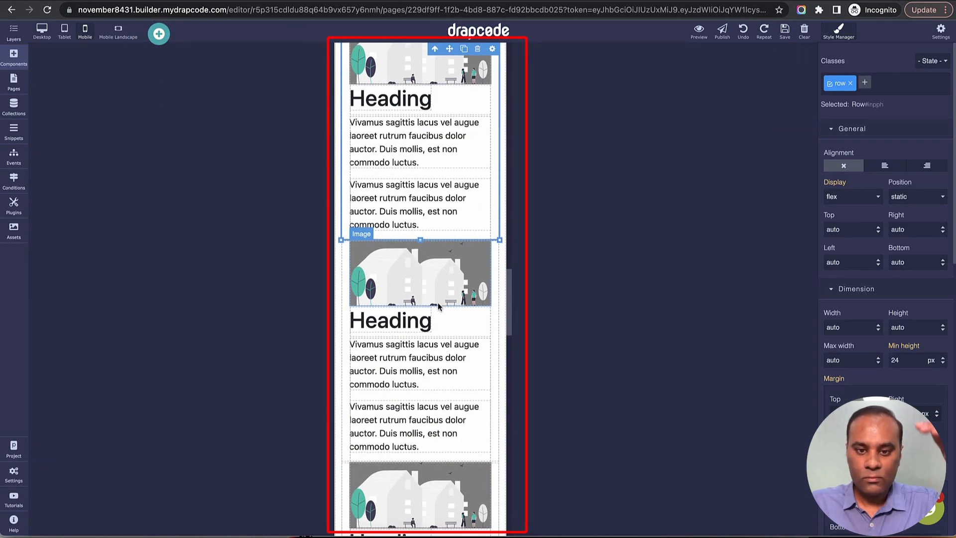
scroll(438, 304, up, 1)
scroll(438, 303, down, 8)
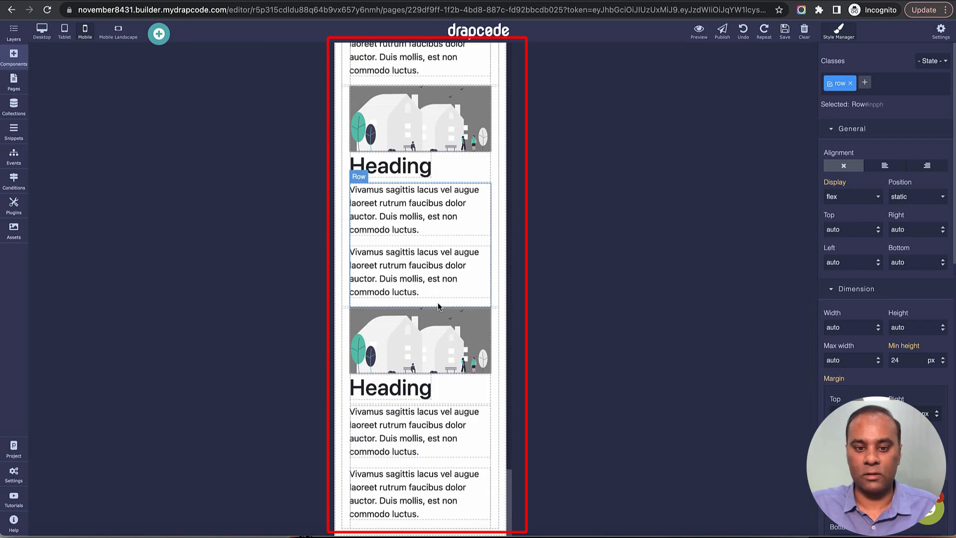
scroll(438, 303, up, 10)
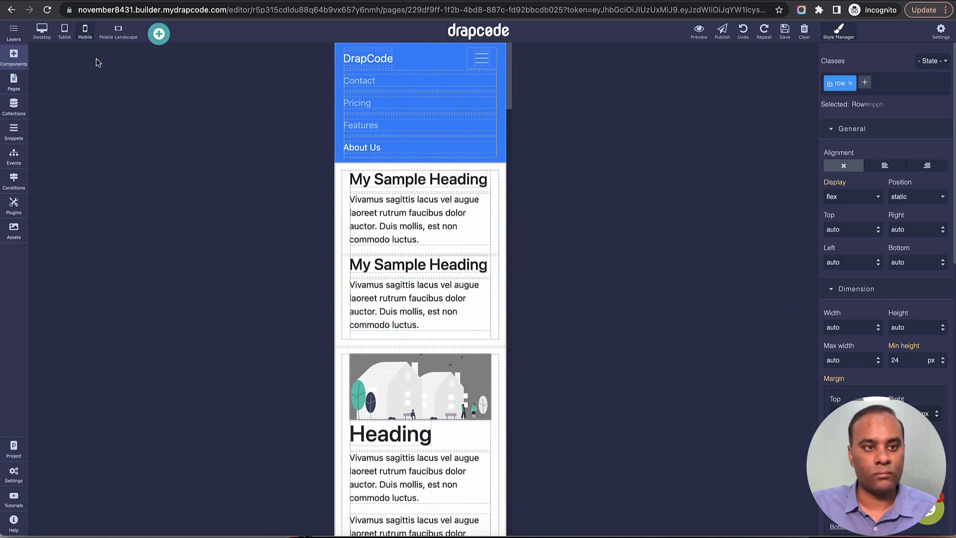
click(42, 31)
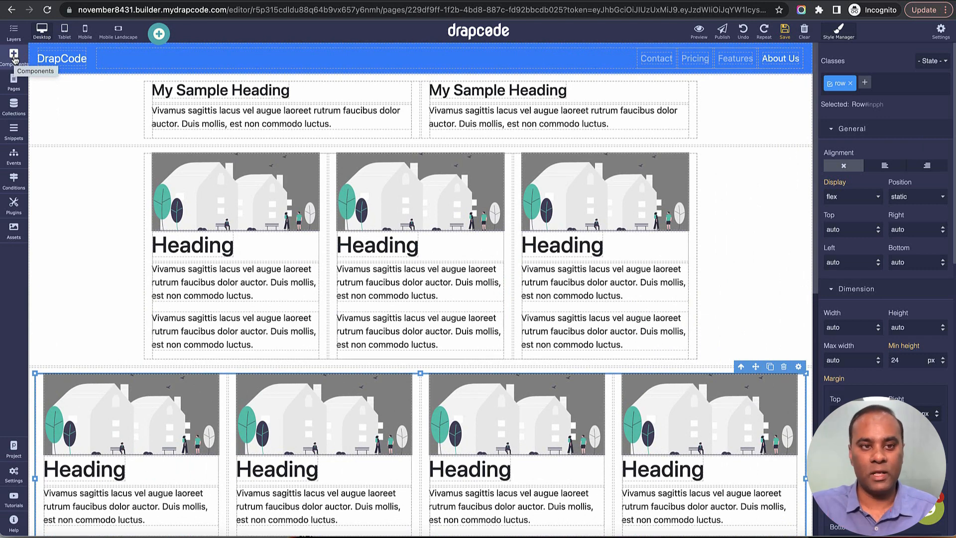
click(785, 31)
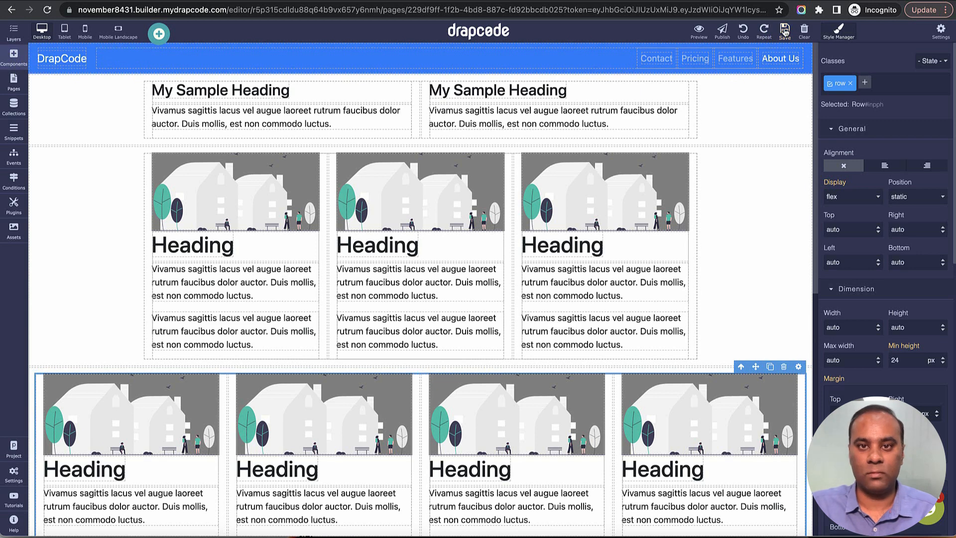